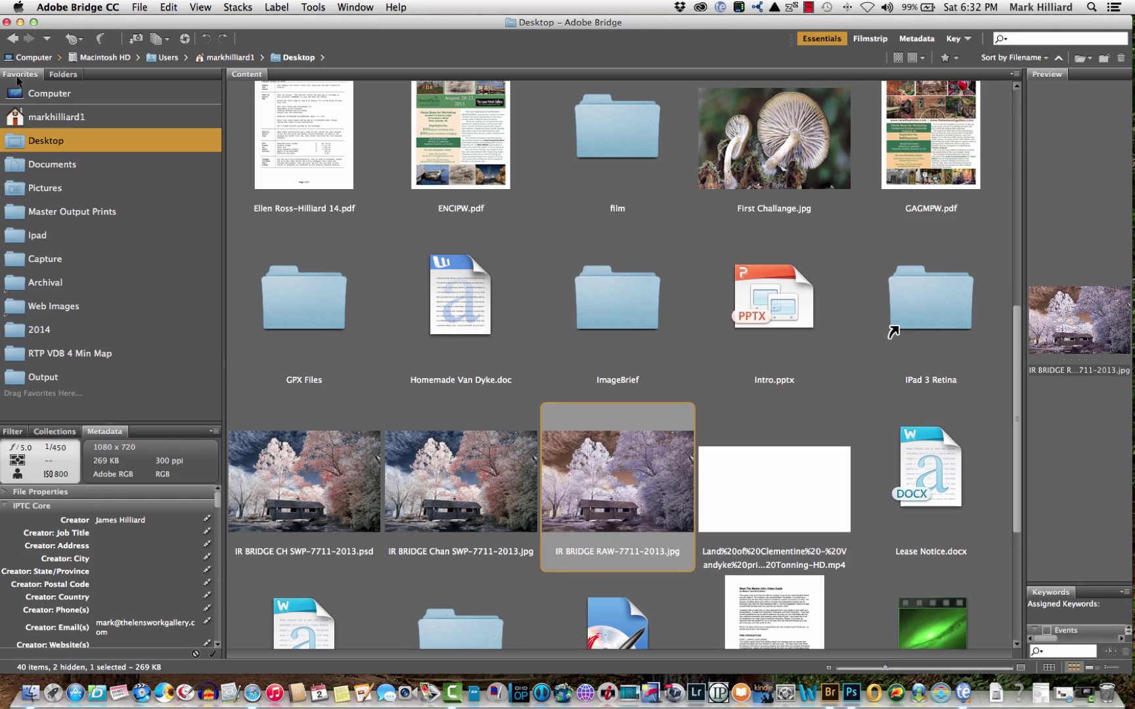
- Close Adobe Bridge and reposition the Photoshop window showing the infrared bridge photo
click(7, 21)
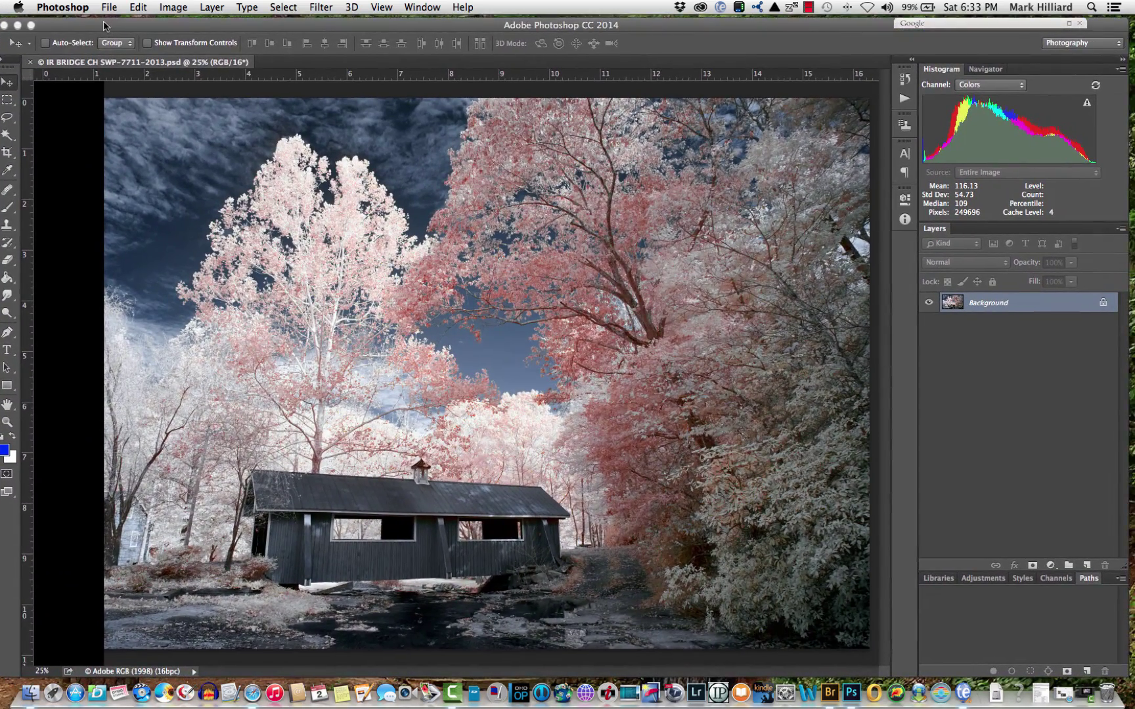
drag(104, 27, 109, 25)
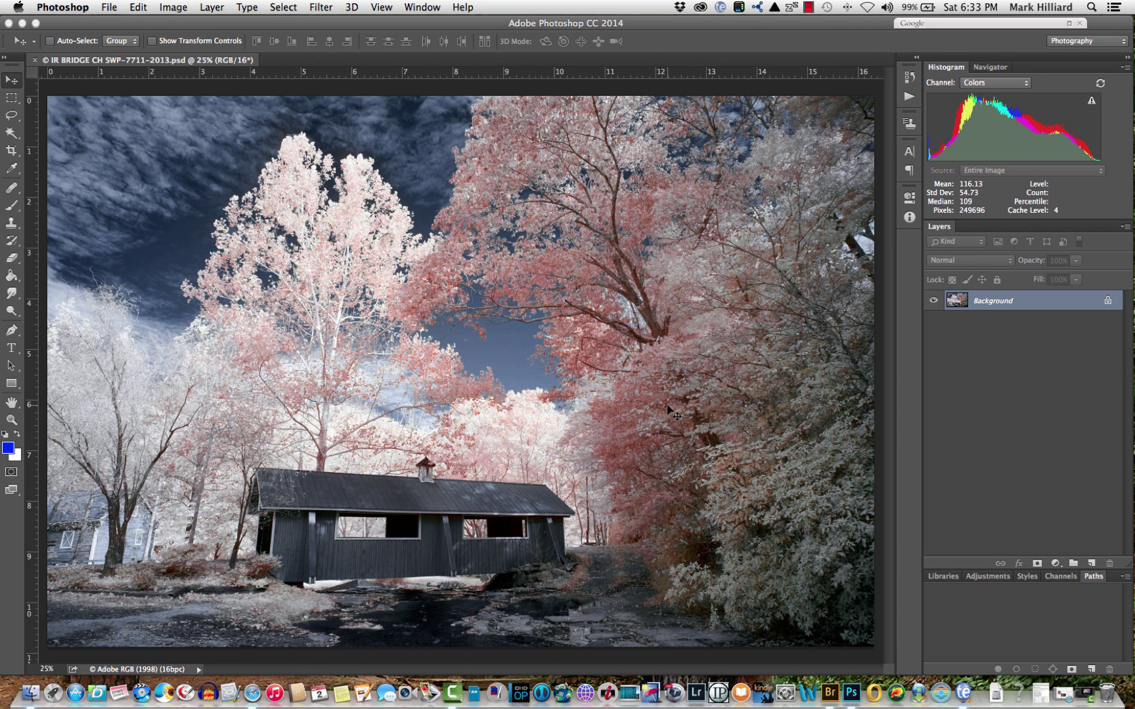
key(super+alt+2)
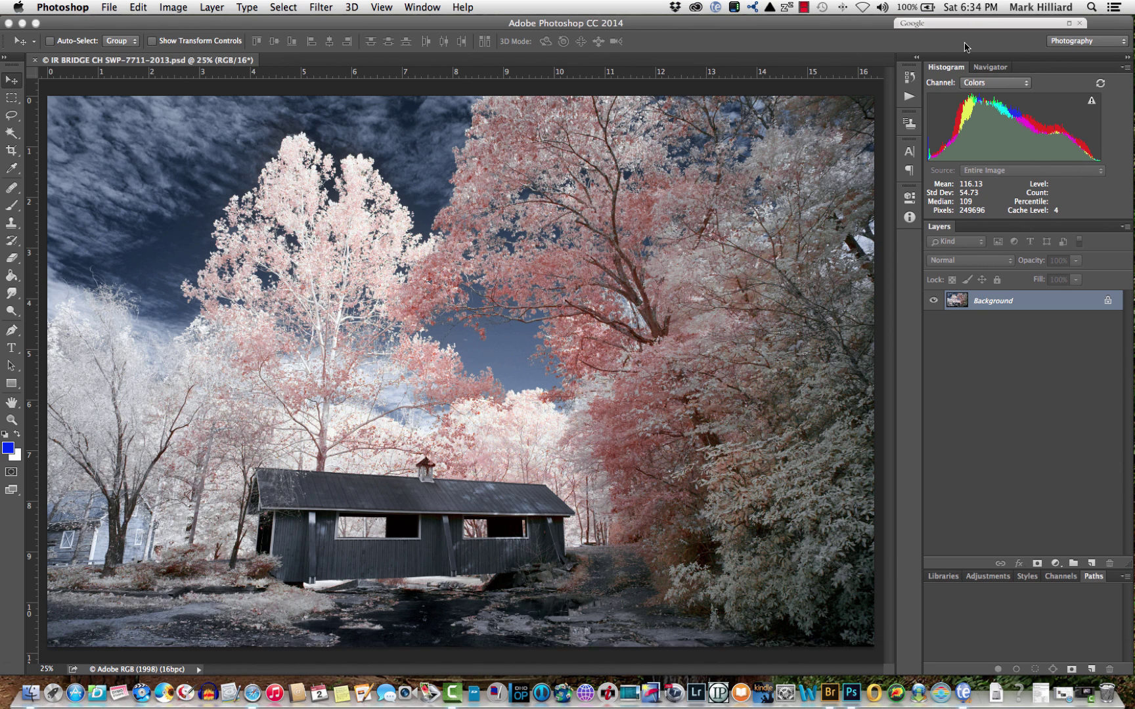
- Expand the Nik Collection filter list and launch Viveza 2 on the bridge photo
click(1066, 24)
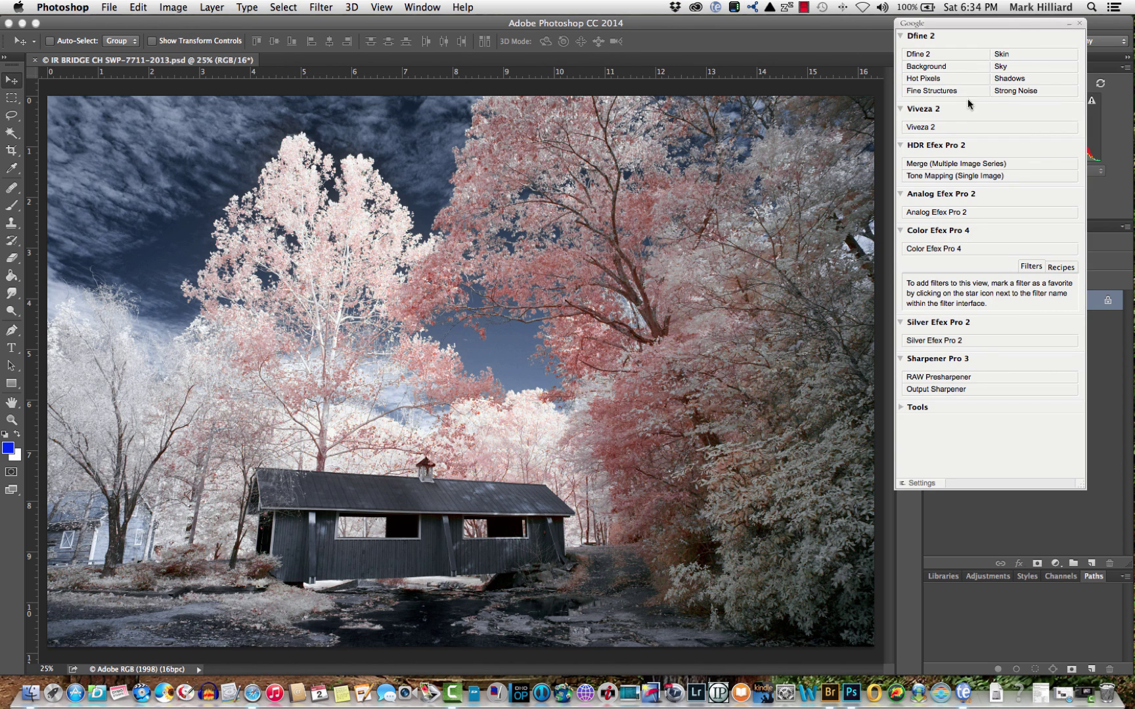
click(940, 127)
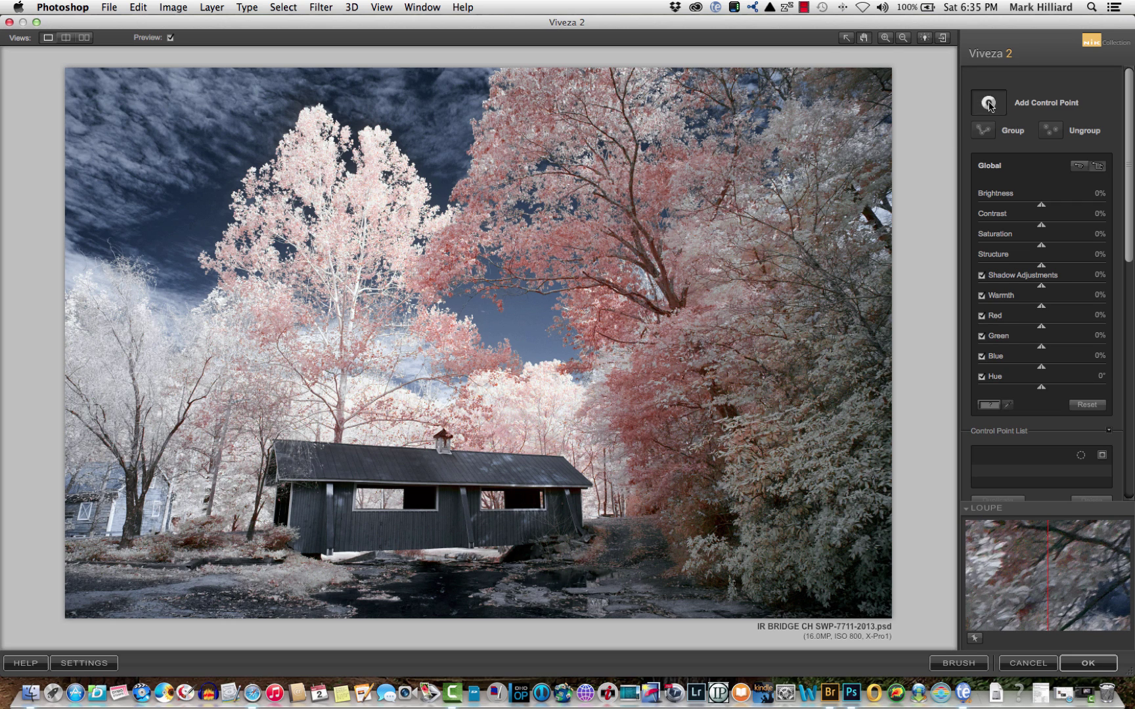
- Add a sky control point at brightness 19% and saturation 41%, then duplicate it
click(989, 103)
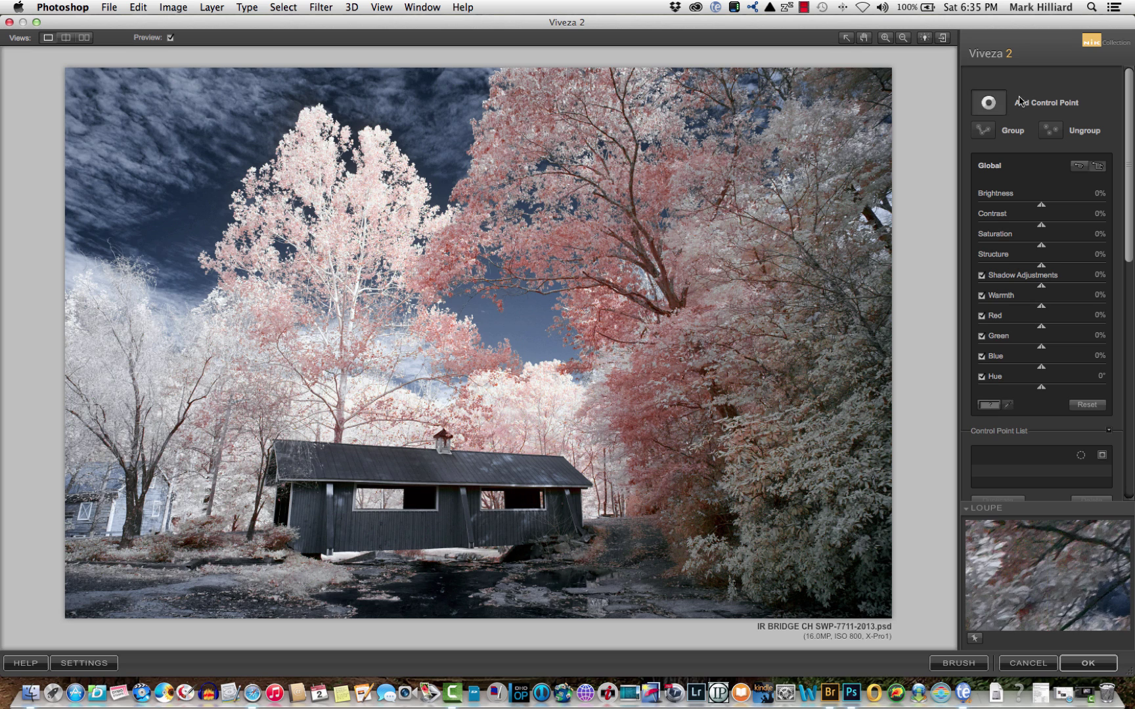
click(193, 203)
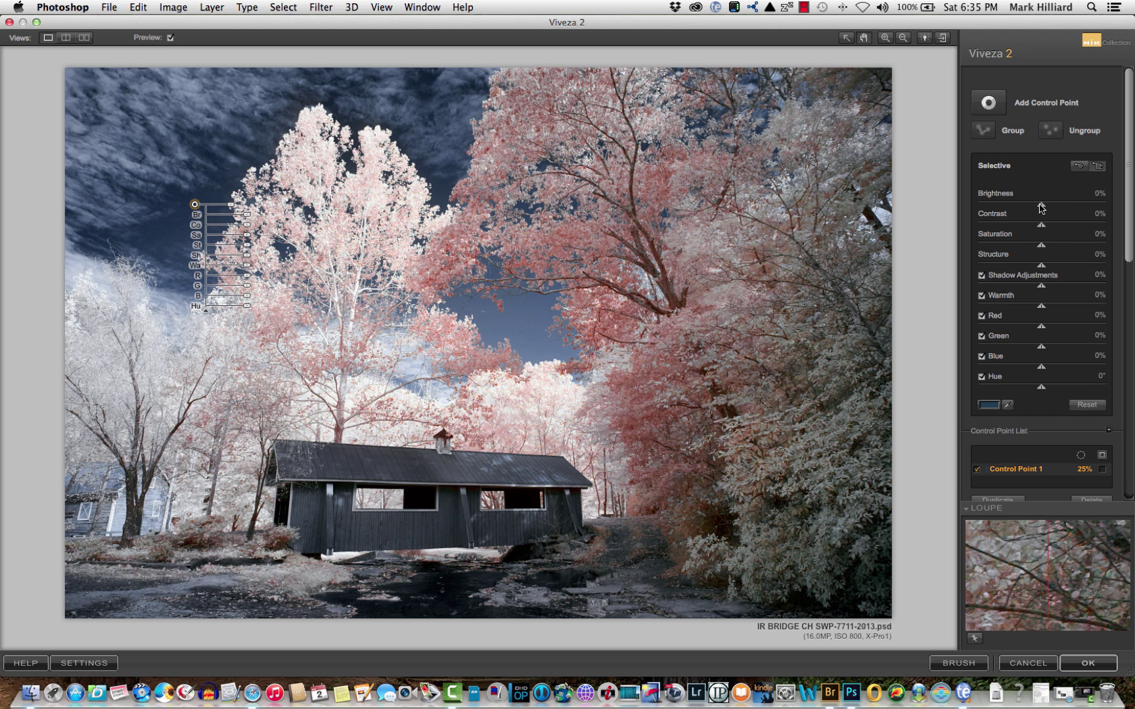
drag(1040, 207, 1054, 209)
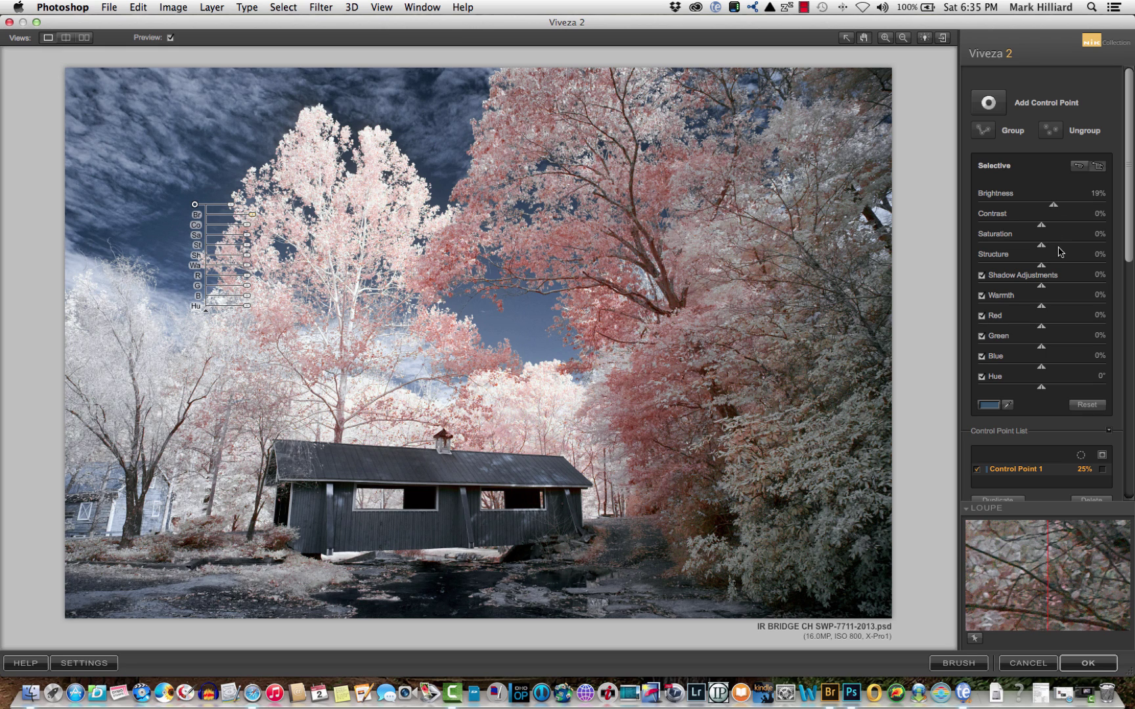
drag(1041, 245, 1066, 250)
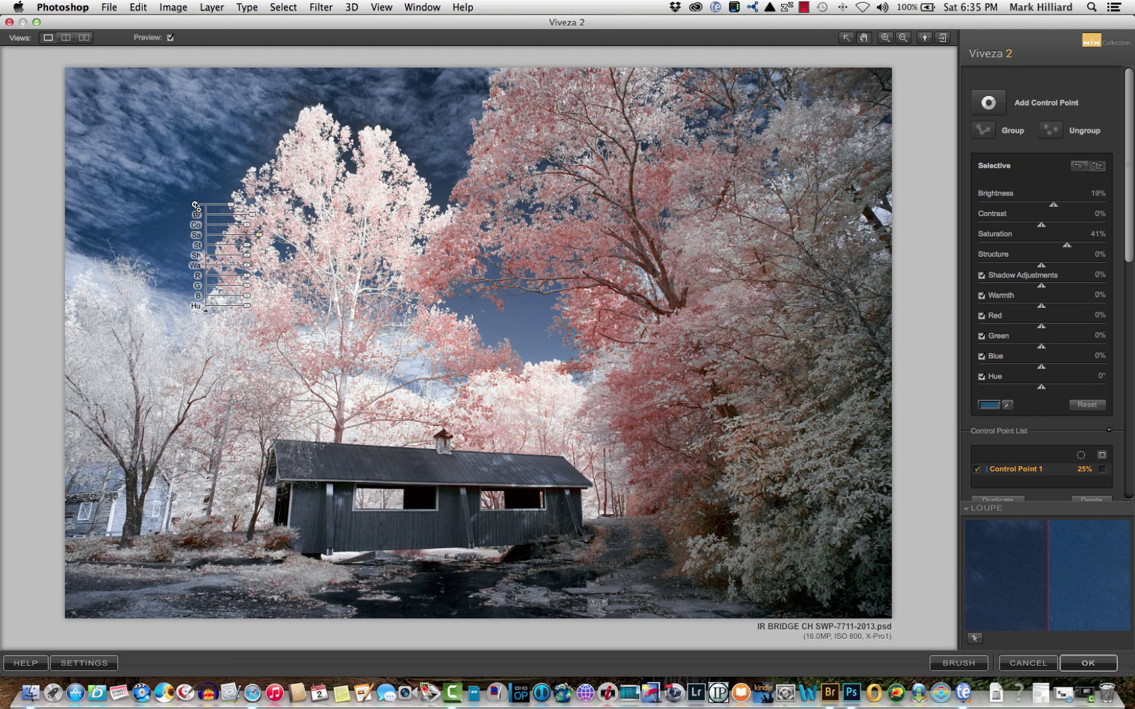
drag(195, 204, 762, 116)
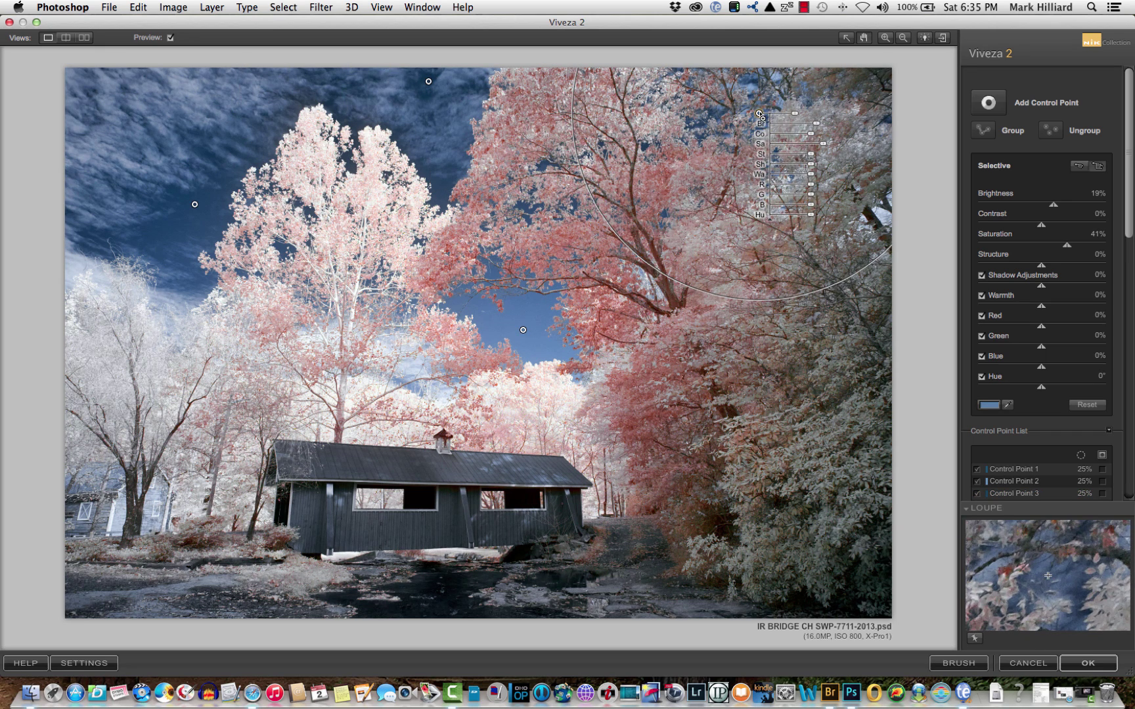
- Place a cloud control point at -100% saturation, enlarge its radius, and copy it across the clouds
click(989, 103)
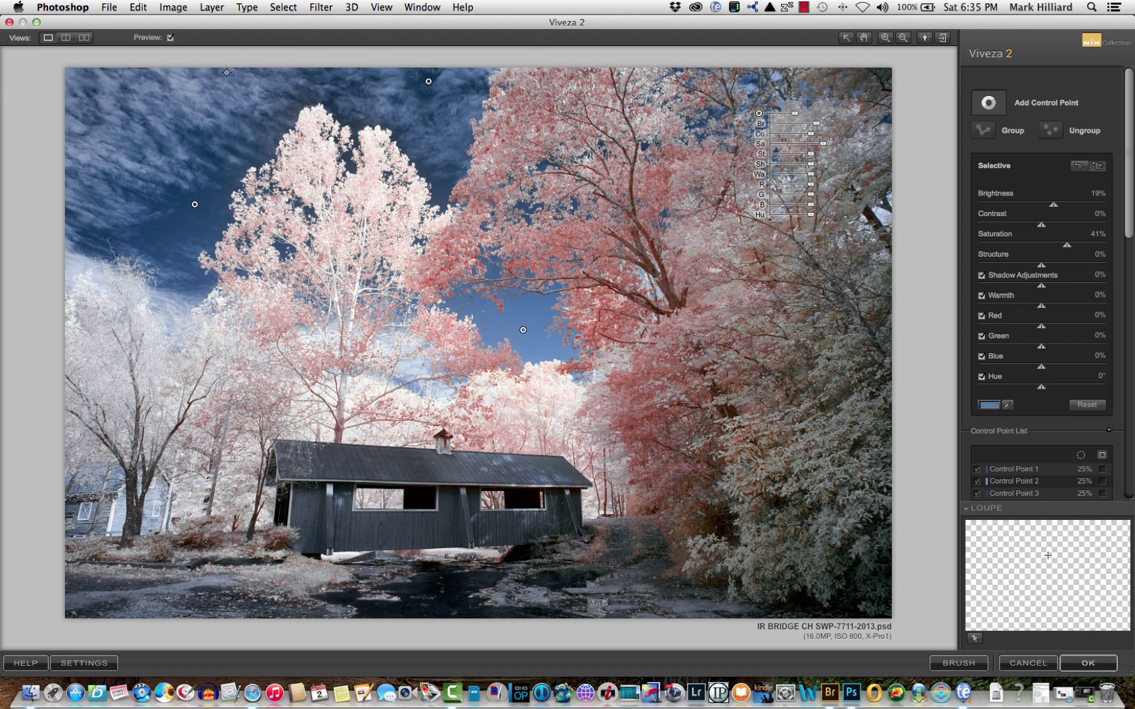
click(185, 88)
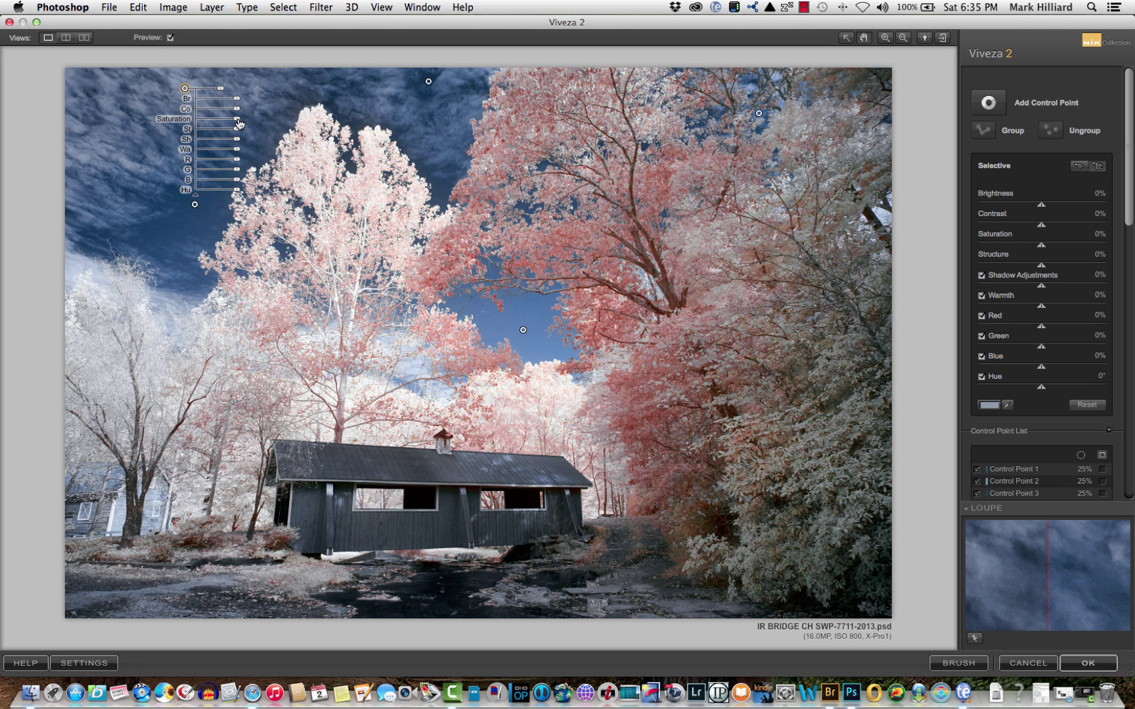
drag(238, 124, 146, 113)
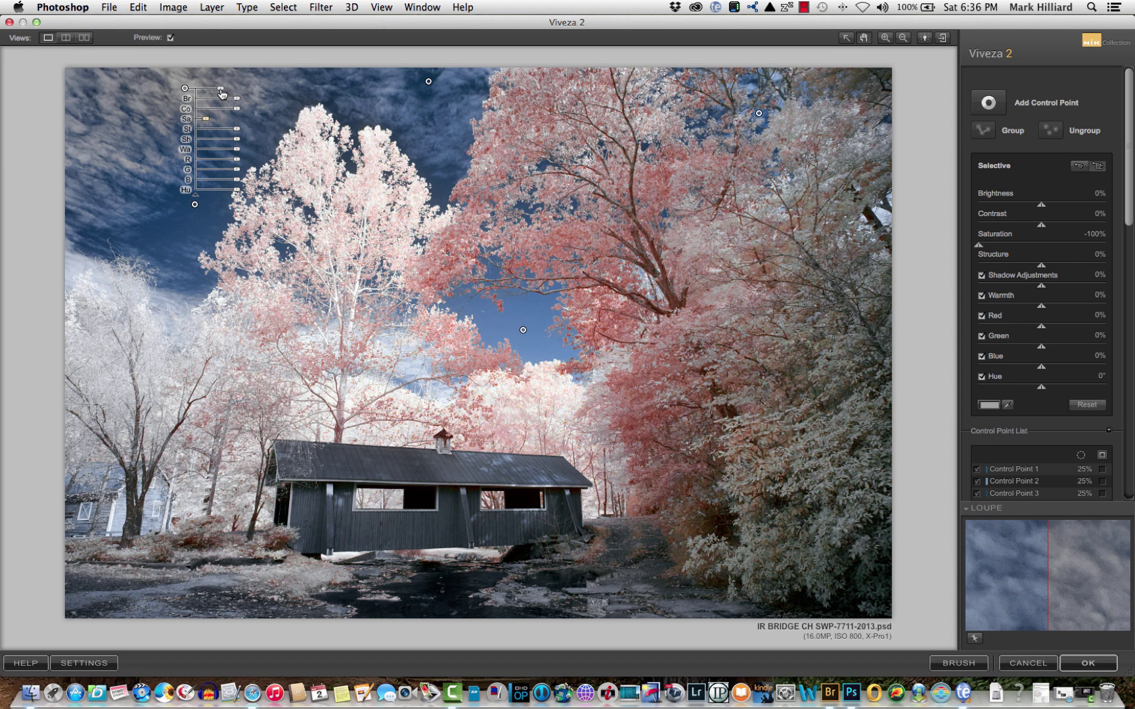
mouse_move(222, 91)
mouse_down()
mouse_move(276, 94)
mouse_move(225, 92)
mouse_up()
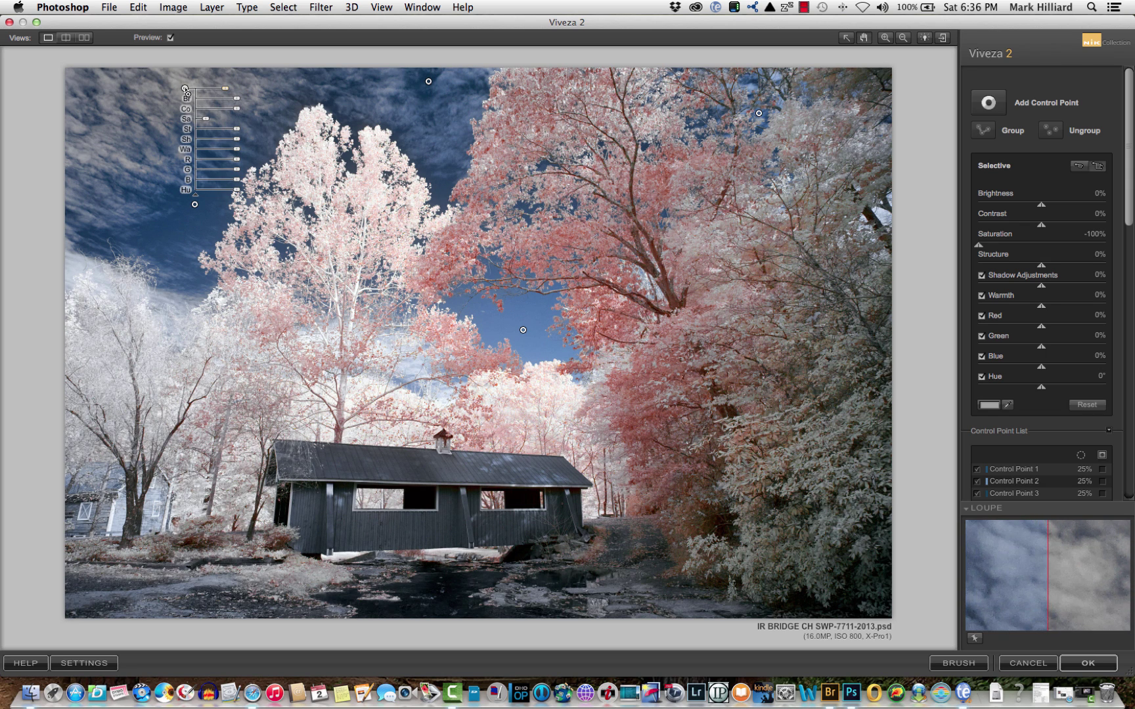
drag(187, 94, 752, 93)
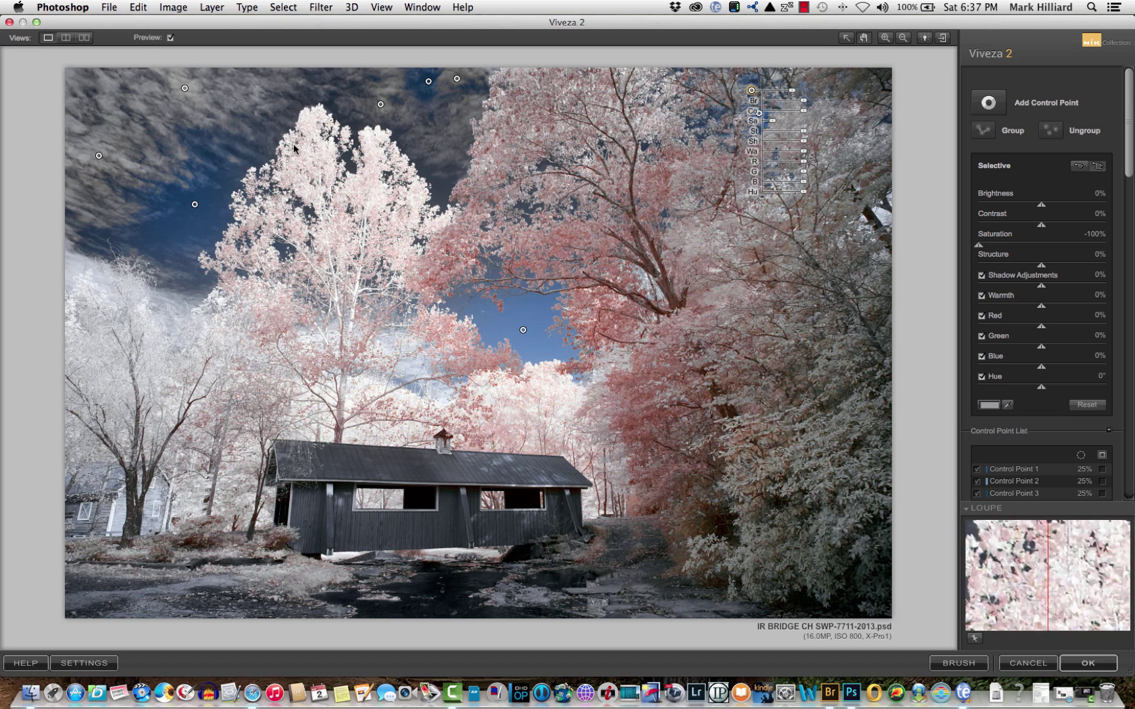
- Tint the white tree via a control point (brightness -30%, red 23%, green 35%), then copy it lower
click(989, 103)
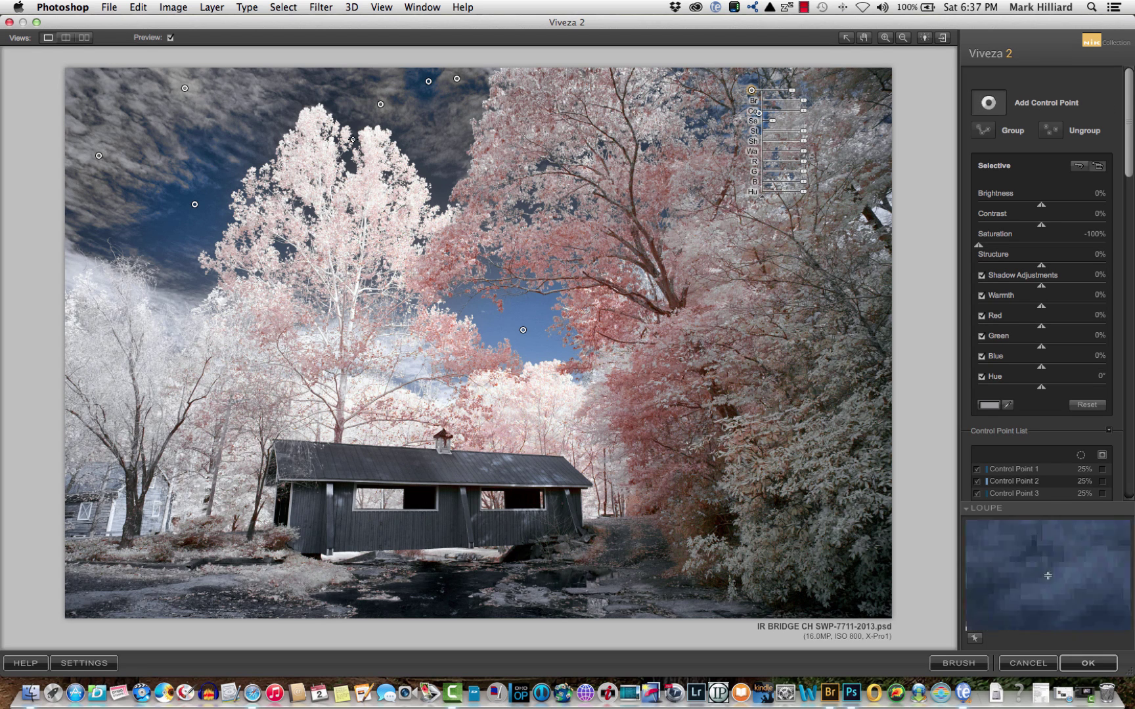
click(310, 166)
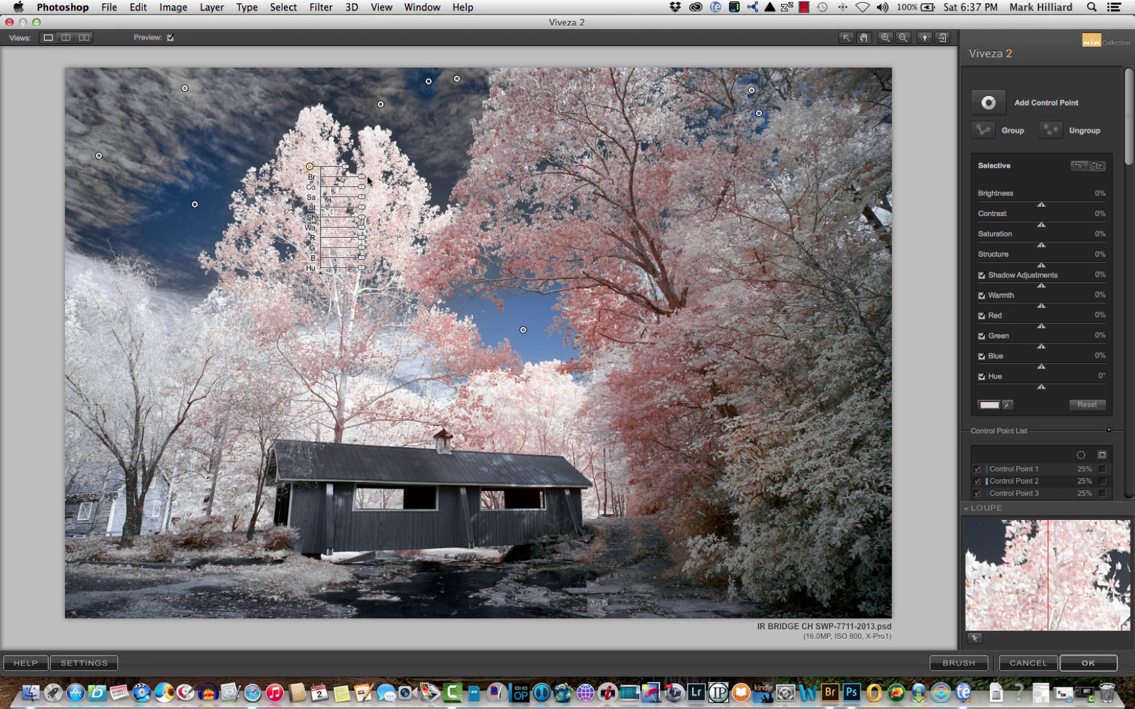
drag(363, 182, 354, 183)
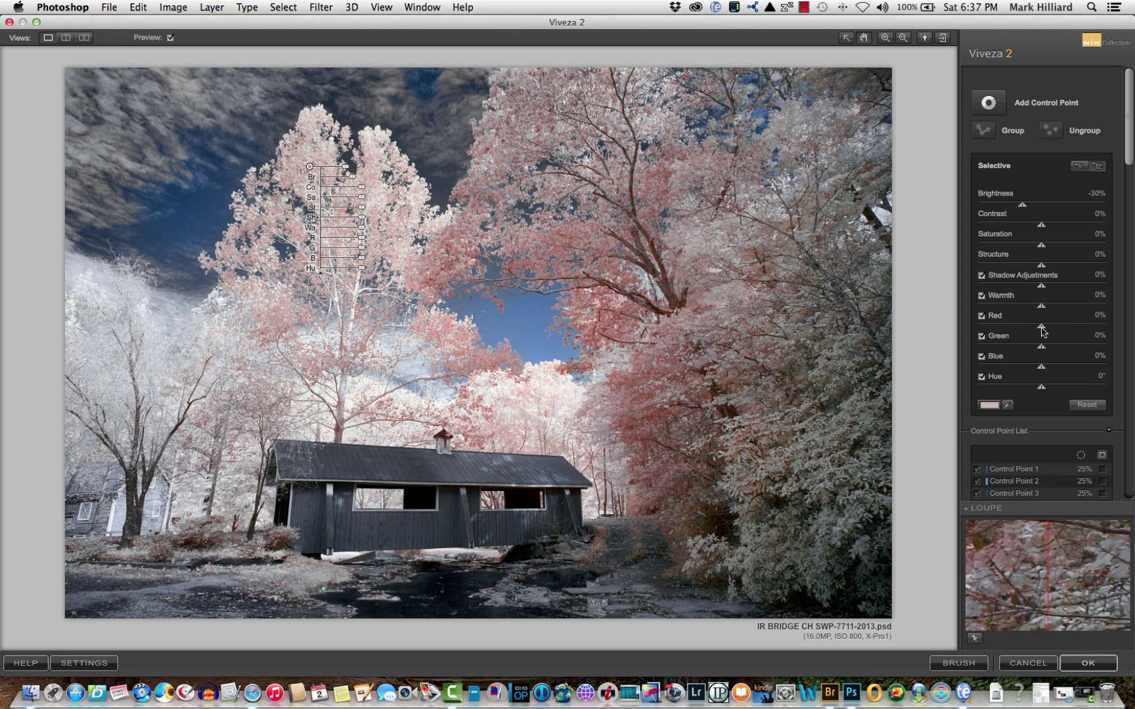
drag(1042, 328, 1055, 326)
mouse_move(1043, 348)
mouse_down()
mouse_move(1064, 351)
mouse_move(1020, 371)
mouse_move(1034, 371)
mouse_up()
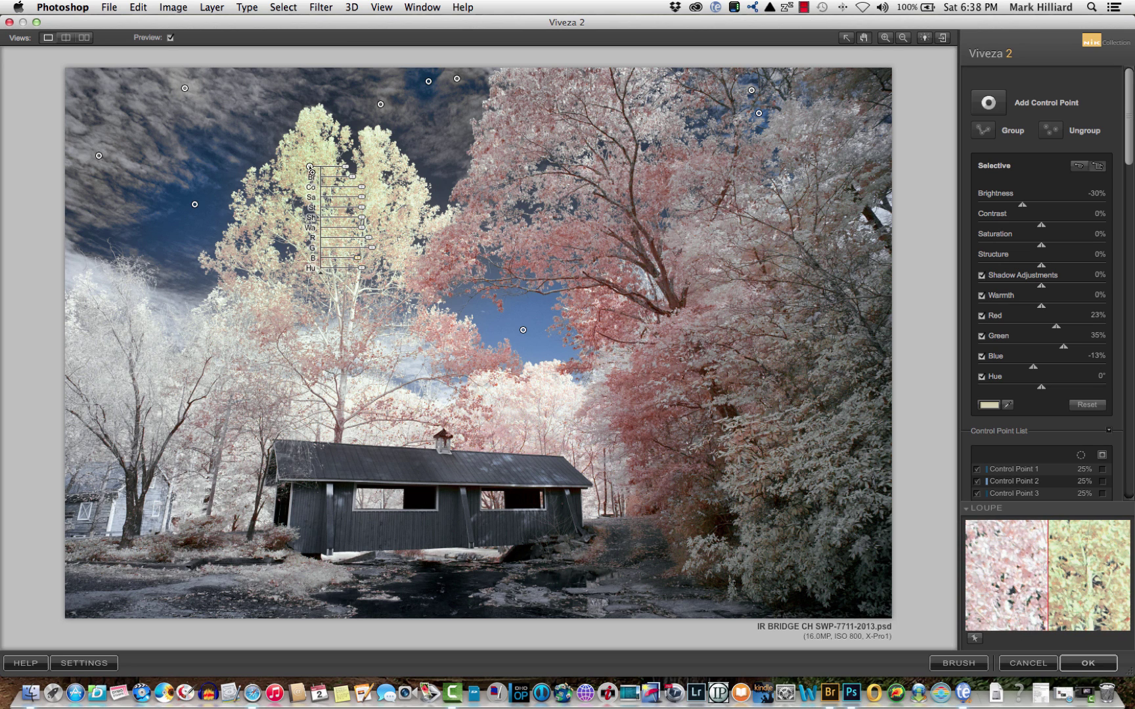
drag(310, 166, 285, 319)
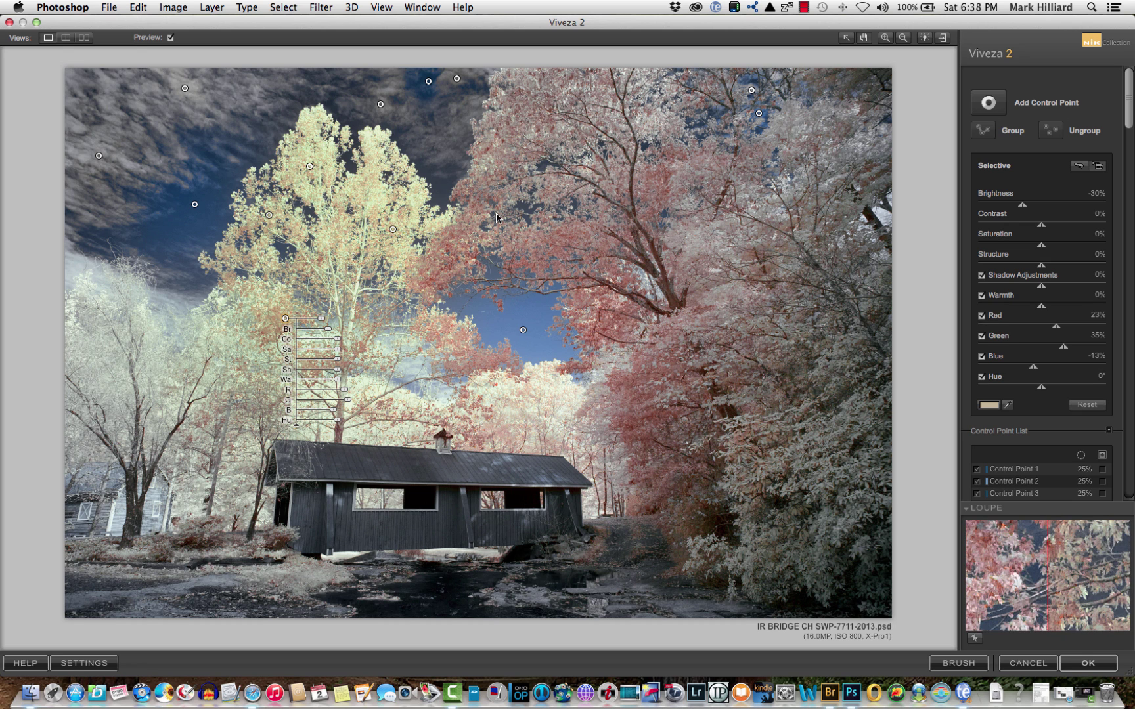
- Add a pink-tree control point with saturation 16% and copy it lower into the foliage
click(988, 103)
click(522, 130)
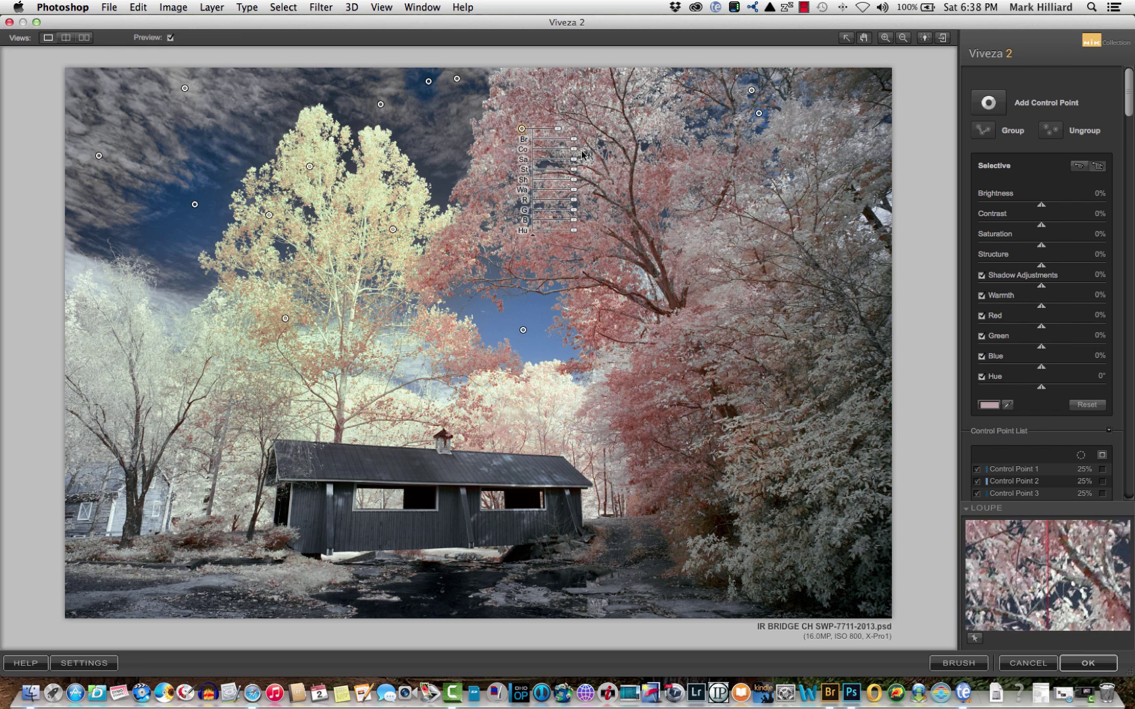
drag(573, 165, 582, 165)
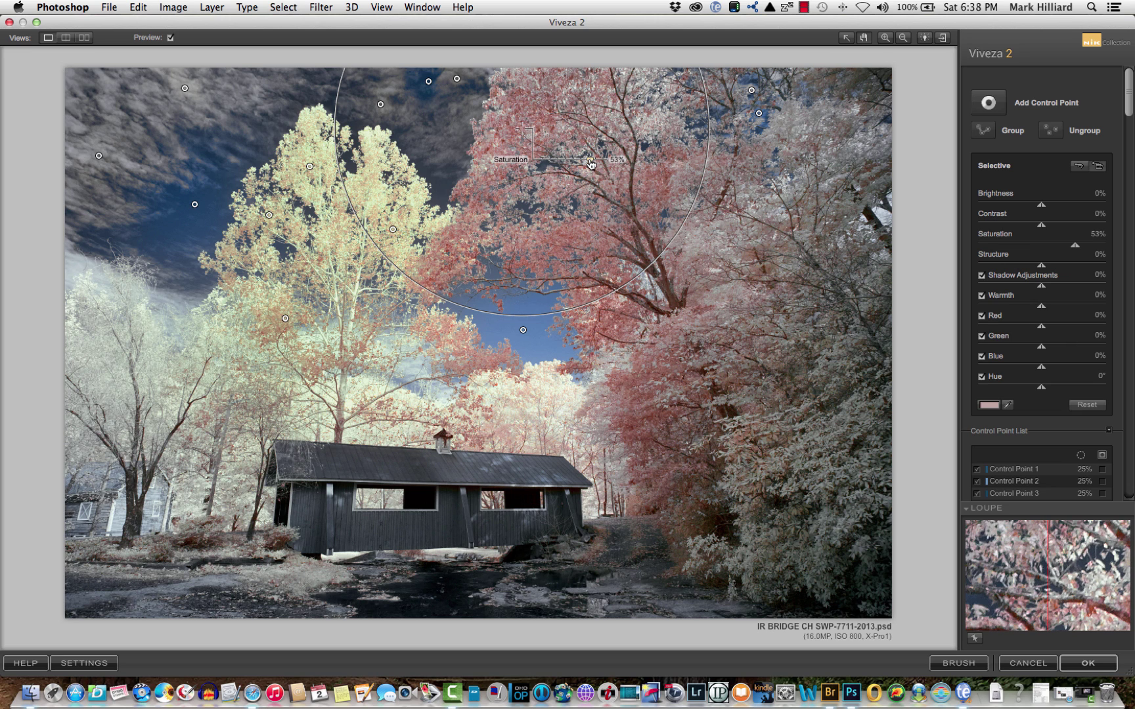
drag(581, 164, 578, 164)
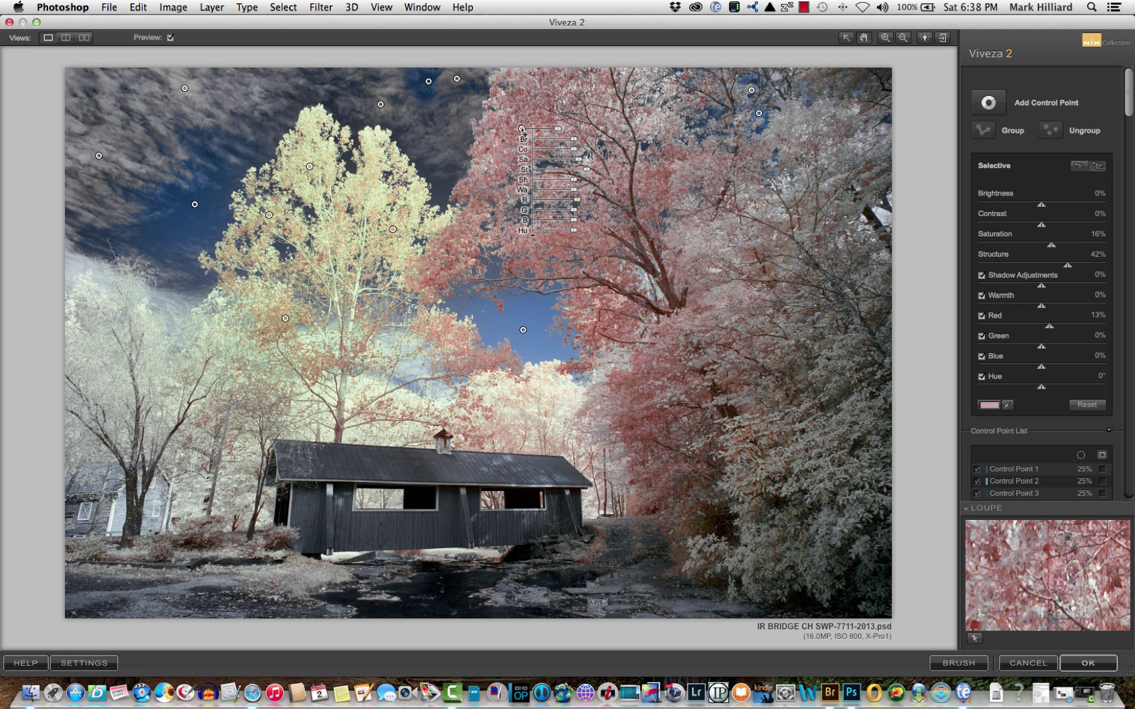
drag(523, 134, 595, 400)
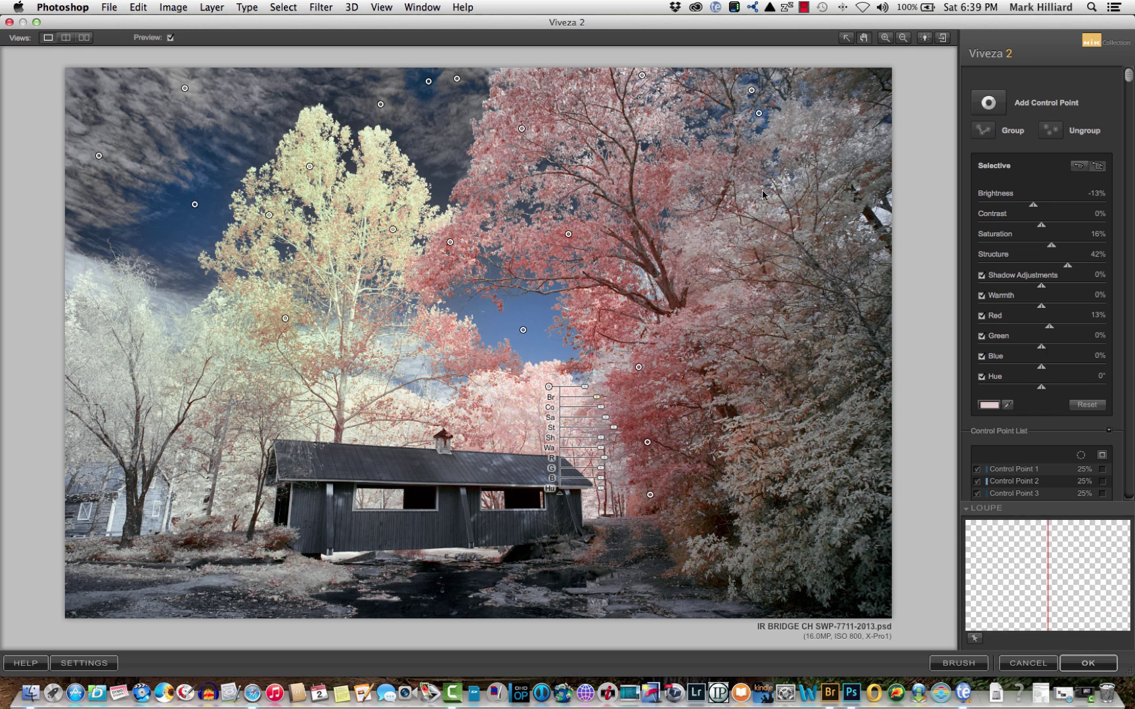
- Copy a tree control point onto the right-hand trees, set its warmth to 77%, and reposition it
mouse_move(524, 131)
drag(524, 131, 841, 351)
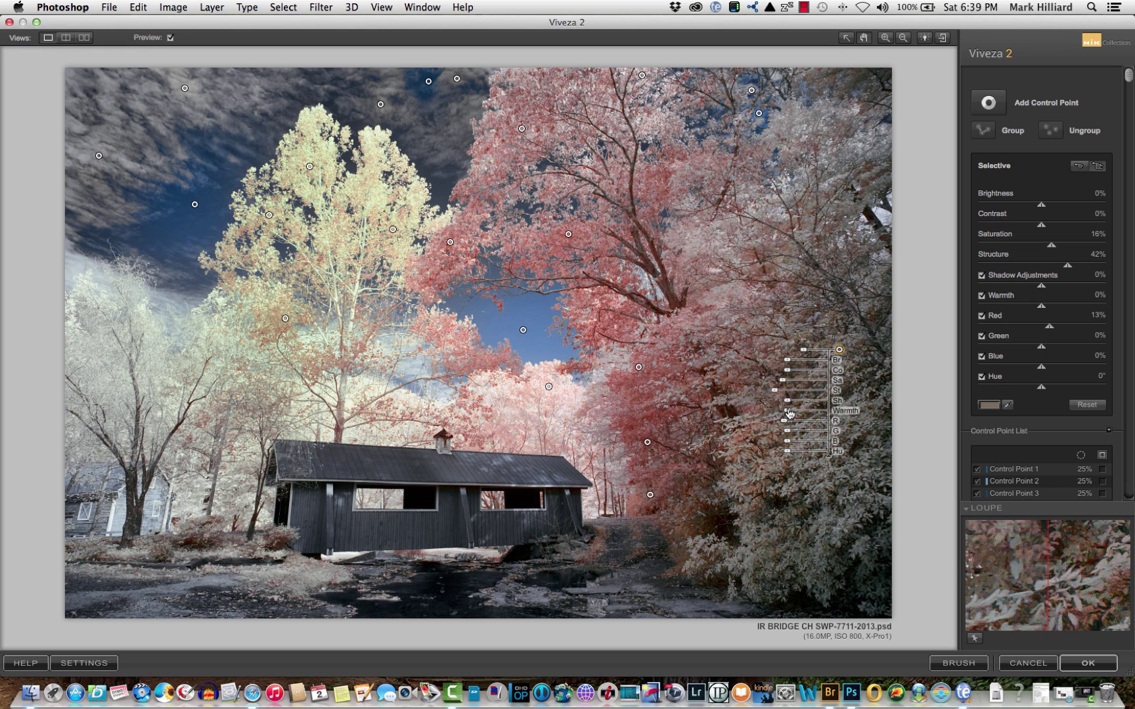
drag(789, 413, 789, 412)
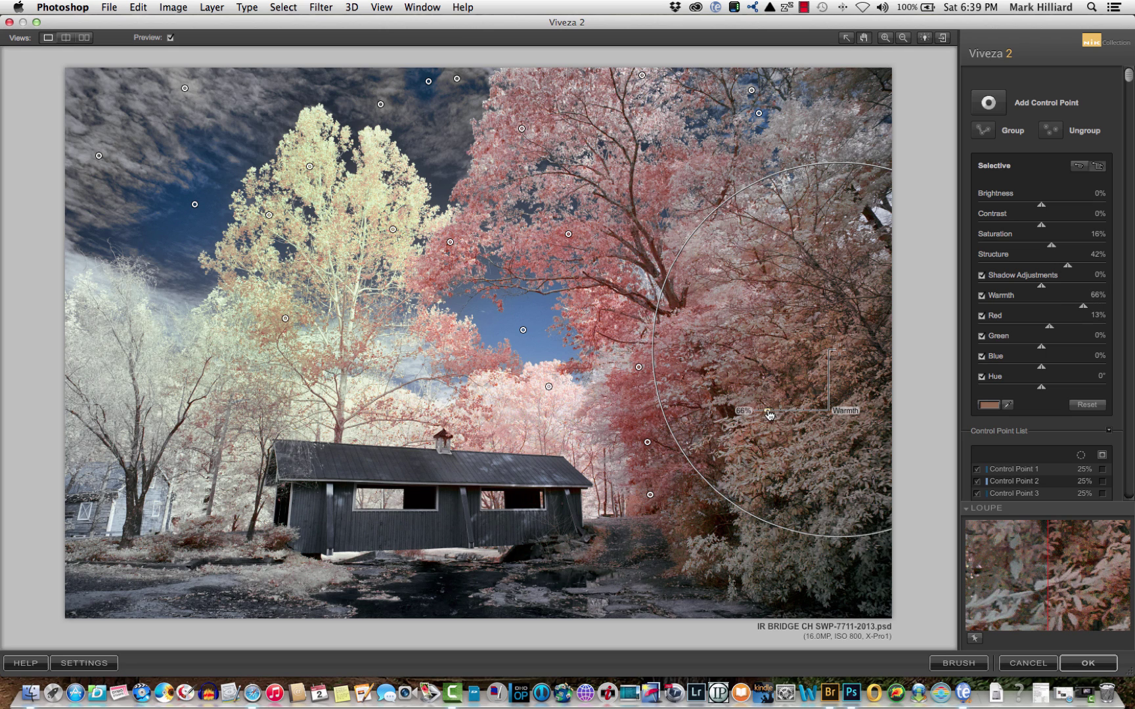
drag(766, 414, 769, 413)
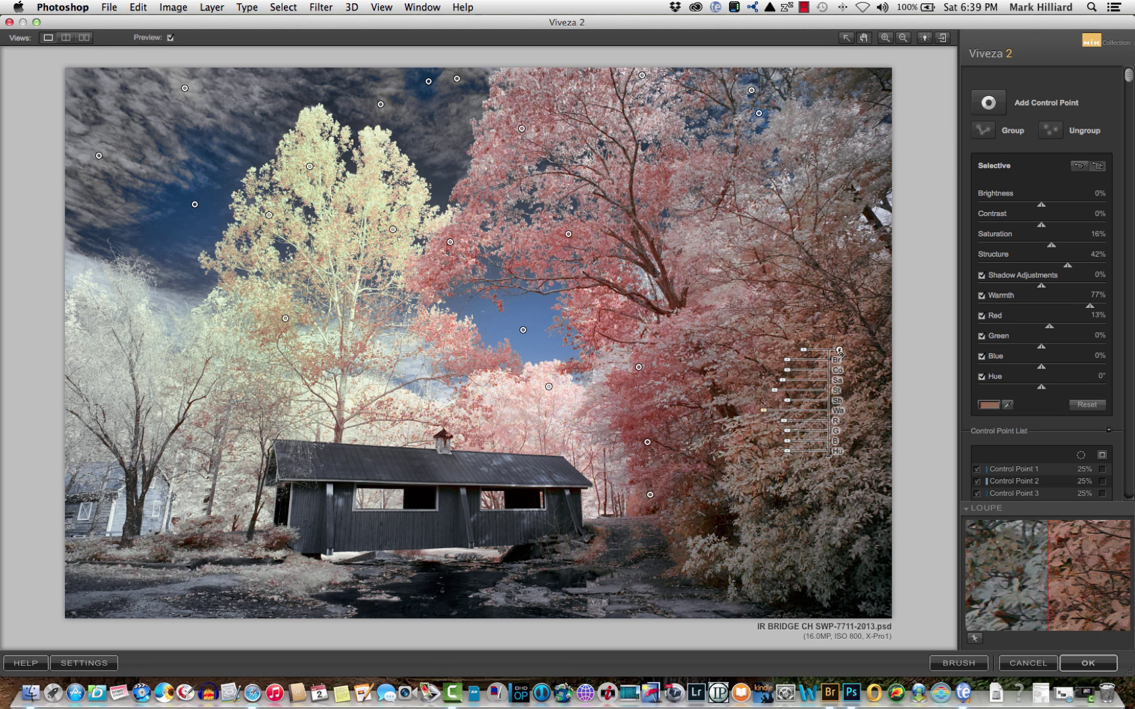
drag(840, 351, 840, 150)
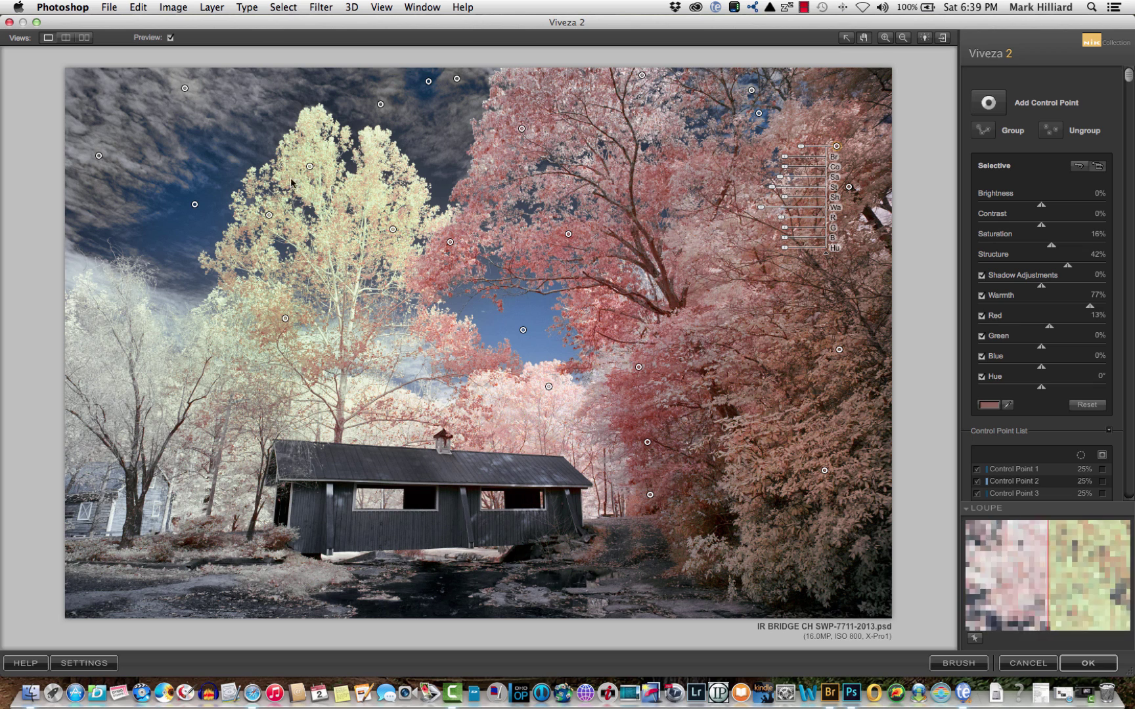
- Shift the red-tree point right and copy it to the lower-right foliage at saturation 24%, brightness 21%
click(653, 123)
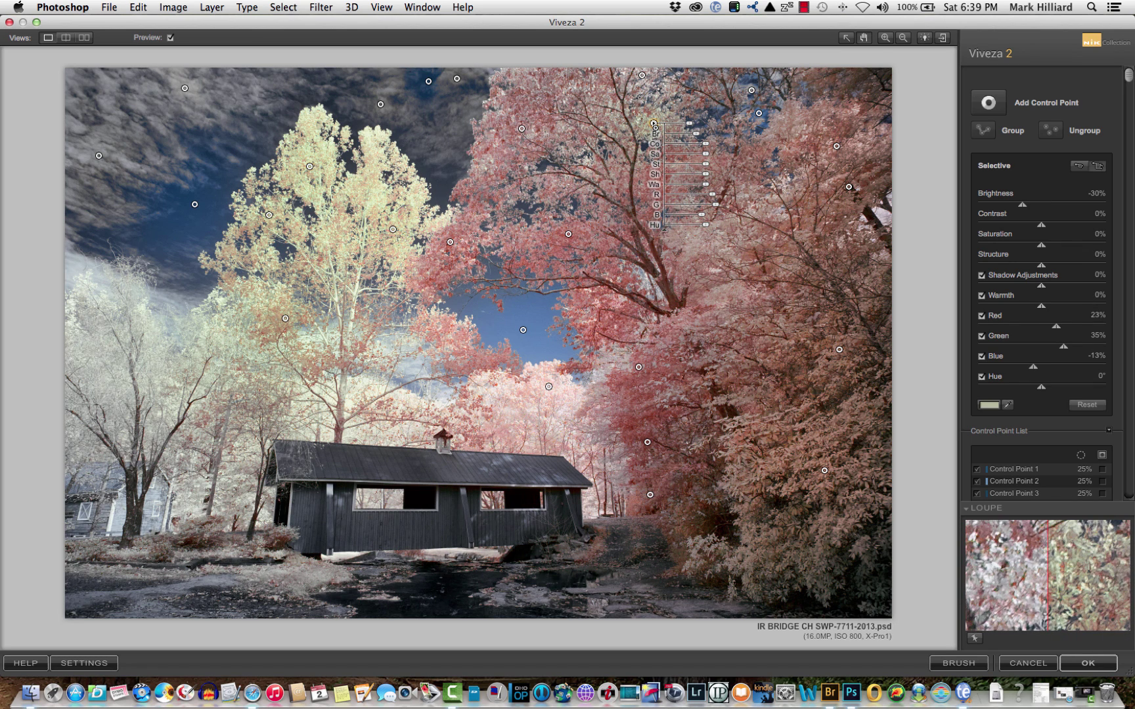
drag(653, 123, 709, 240)
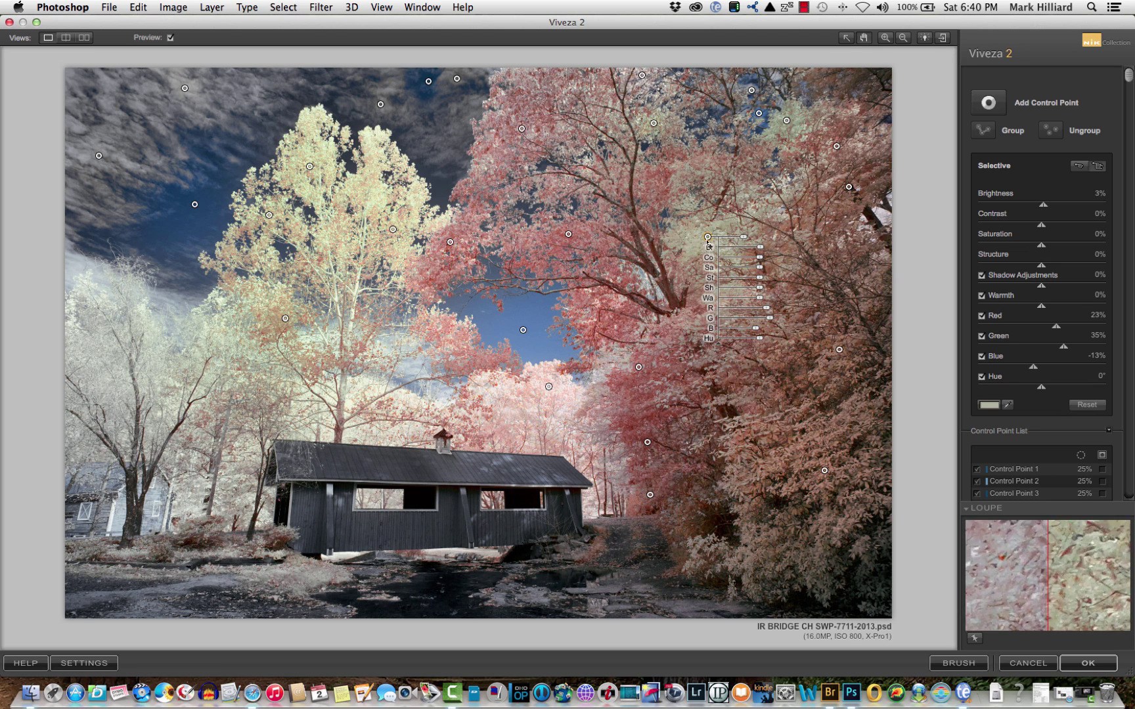
drag(711, 241, 758, 562)
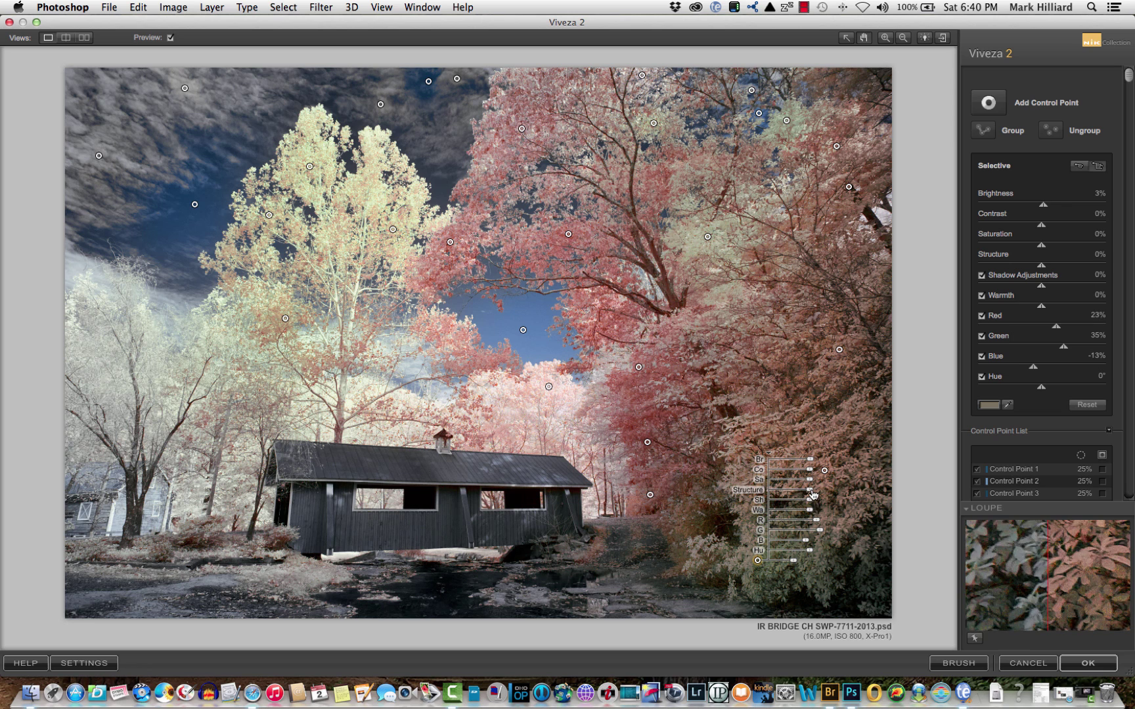
mouse_move(810, 480)
mouse_down()
mouse_move(821, 484)
mouse_move(812, 463)
mouse_up()
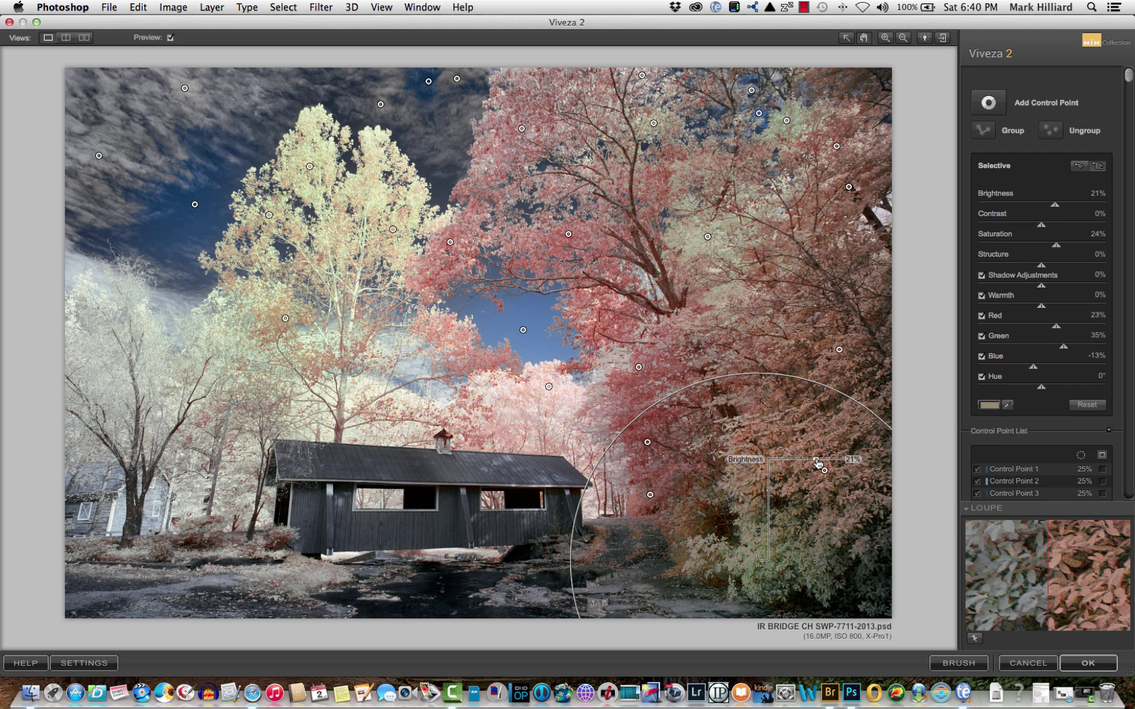
drag(818, 463, 818, 463)
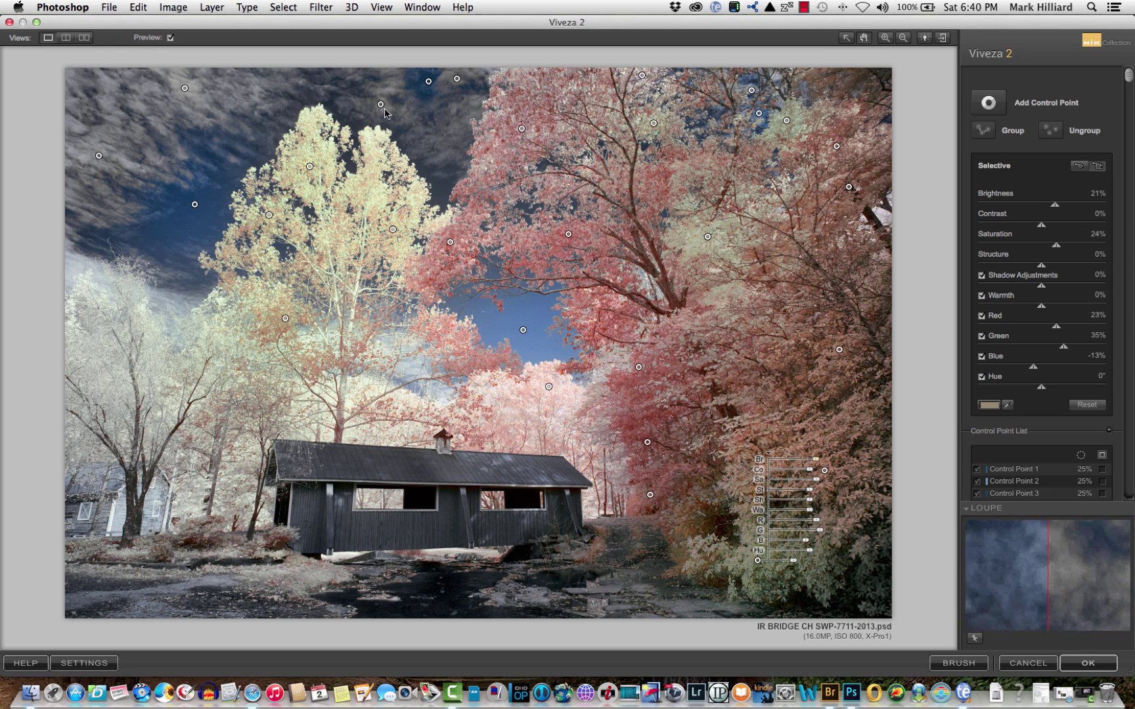
- Copy a control point onto the pale left trees: green 17%, warmth 44%, saturation -17%
drag(310, 167, 96, 371)
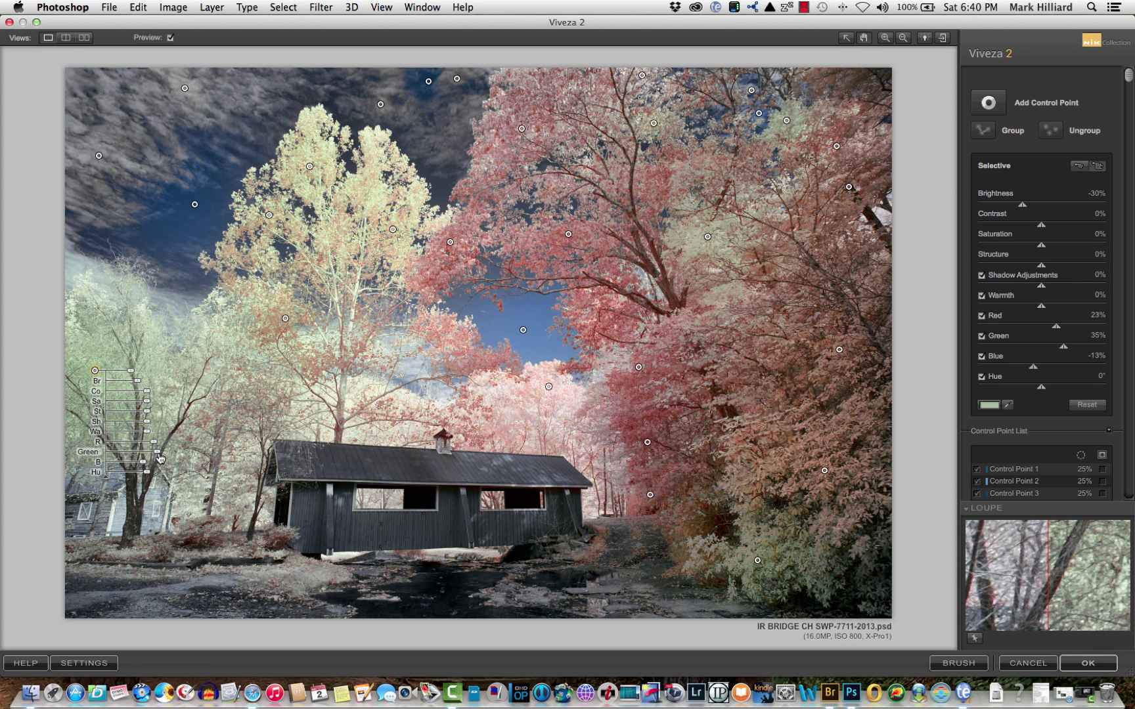
drag(160, 458, 160, 458)
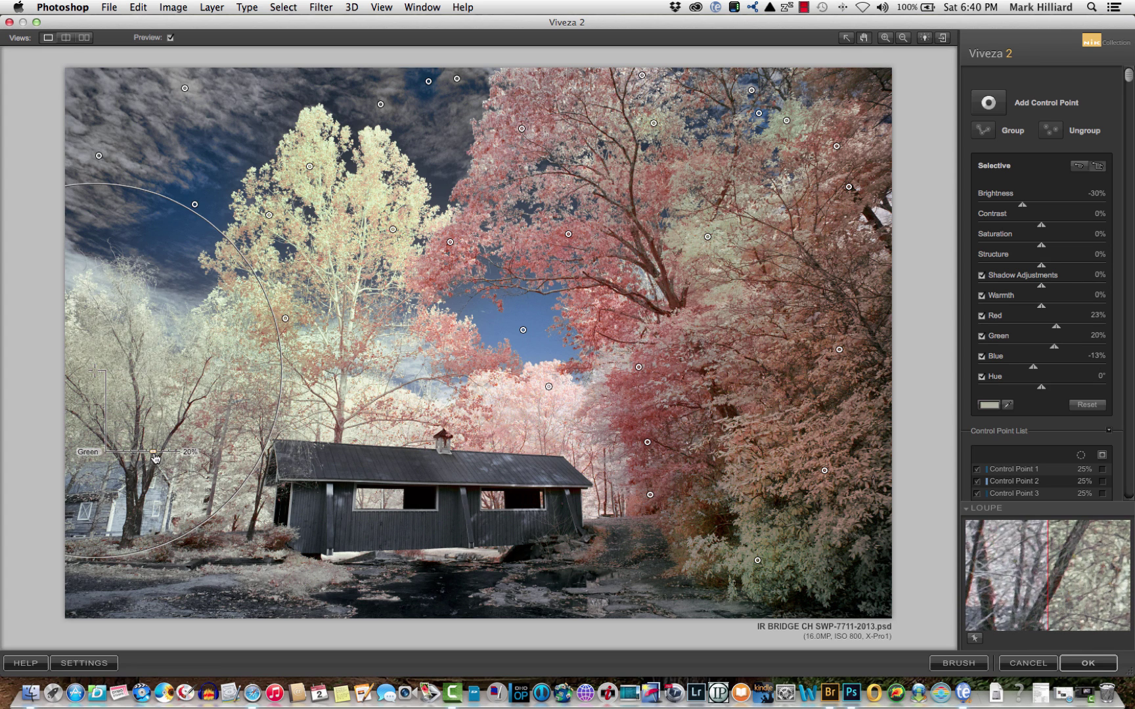
drag(155, 458, 155, 458)
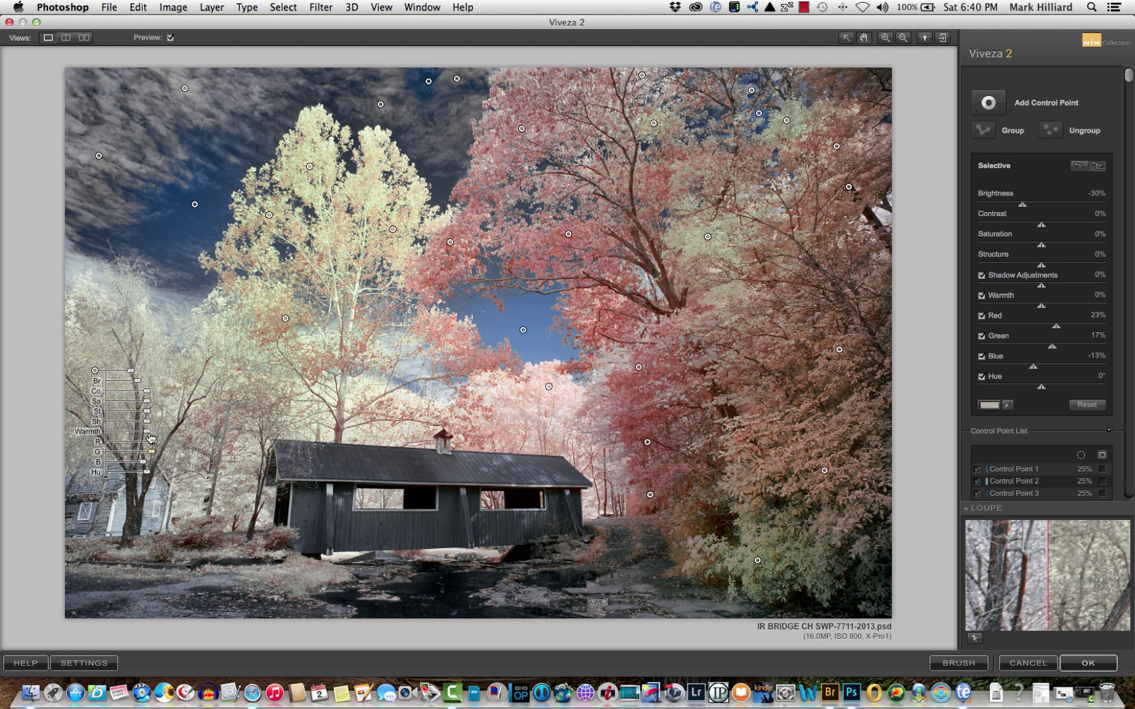
drag(150, 437, 150, 436)
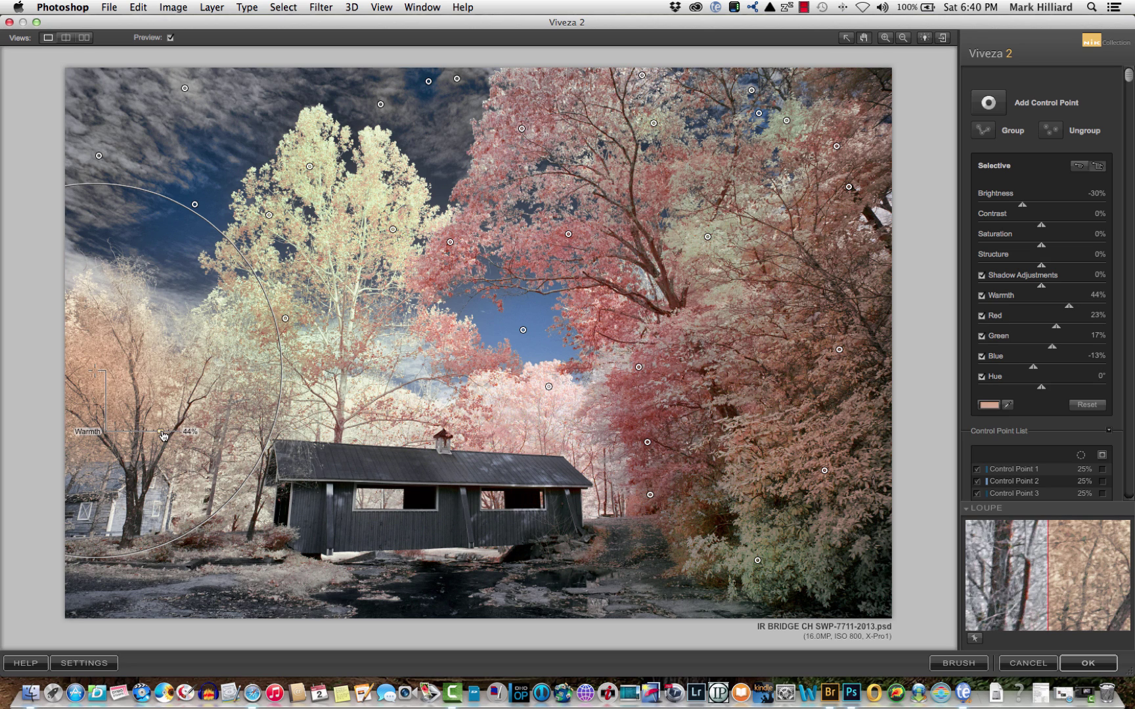
drag(163, 436, 163, 416)
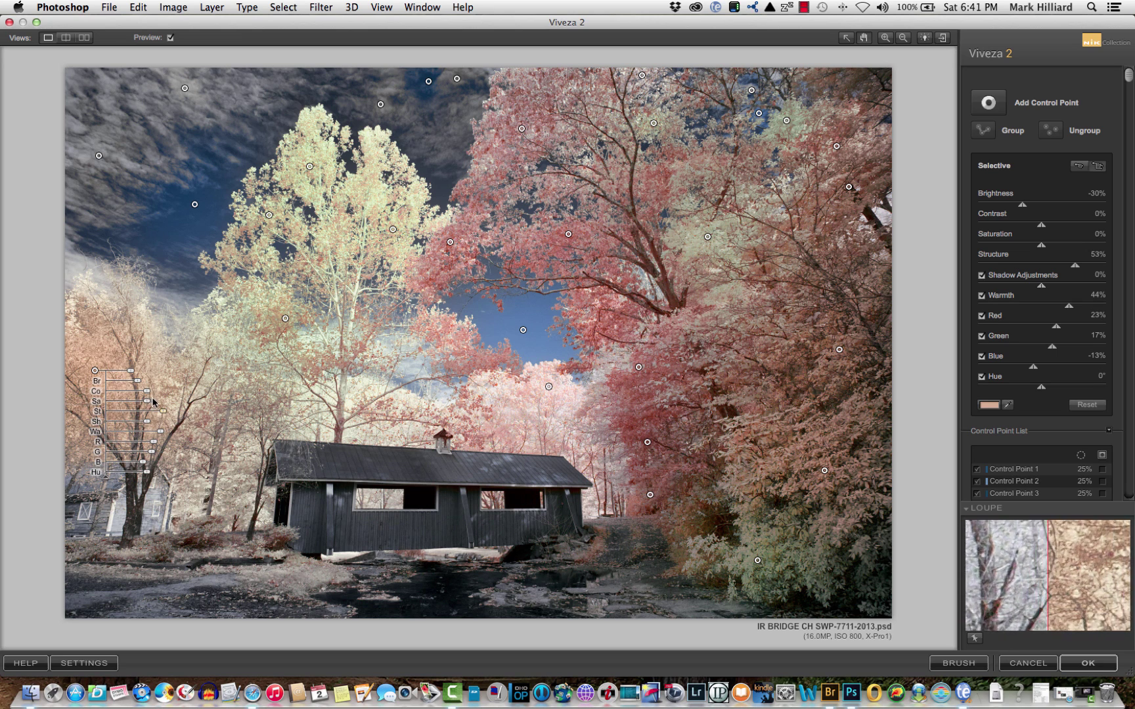
drag(146, 402, 168, 407)
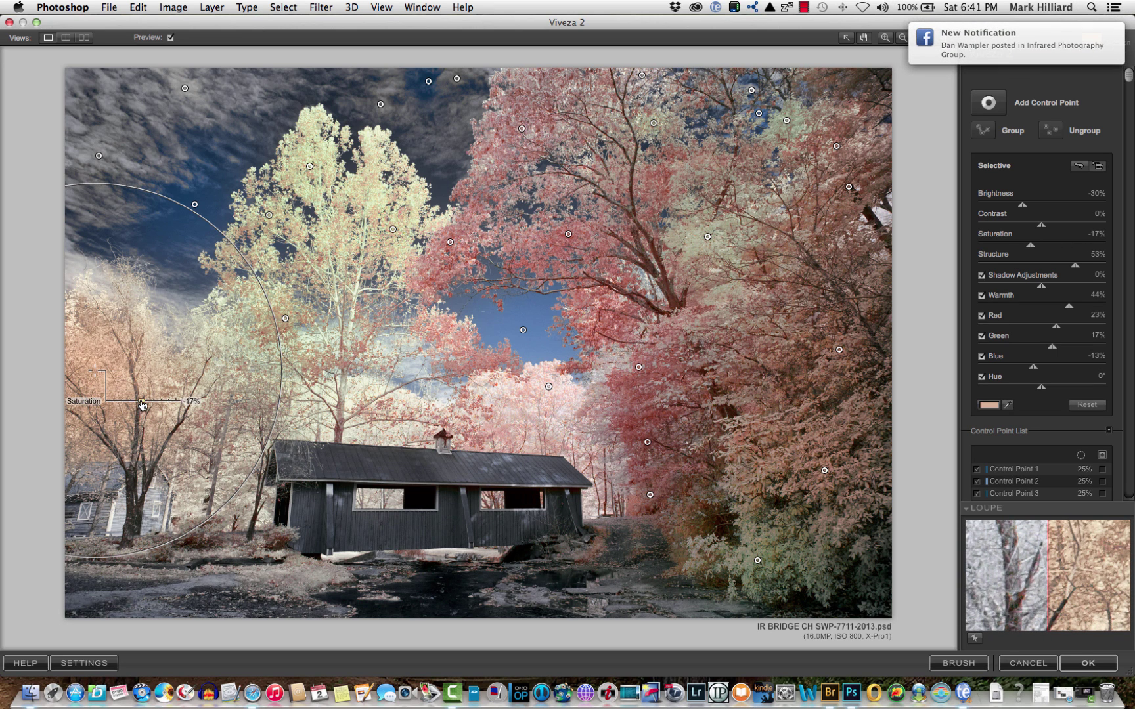
drag(142, 405, 358, 399)
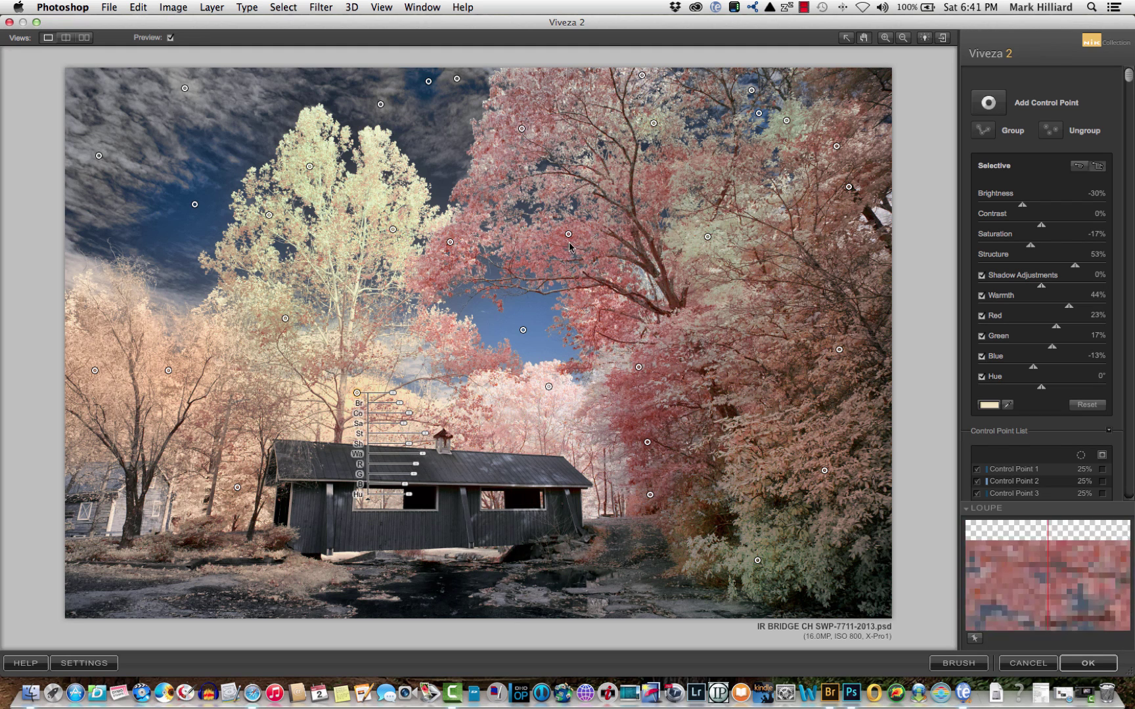
- Copy tree control points to the bridge's left end and nearby trees, reducing green and brightening 13%
mouse_move(393, 232)
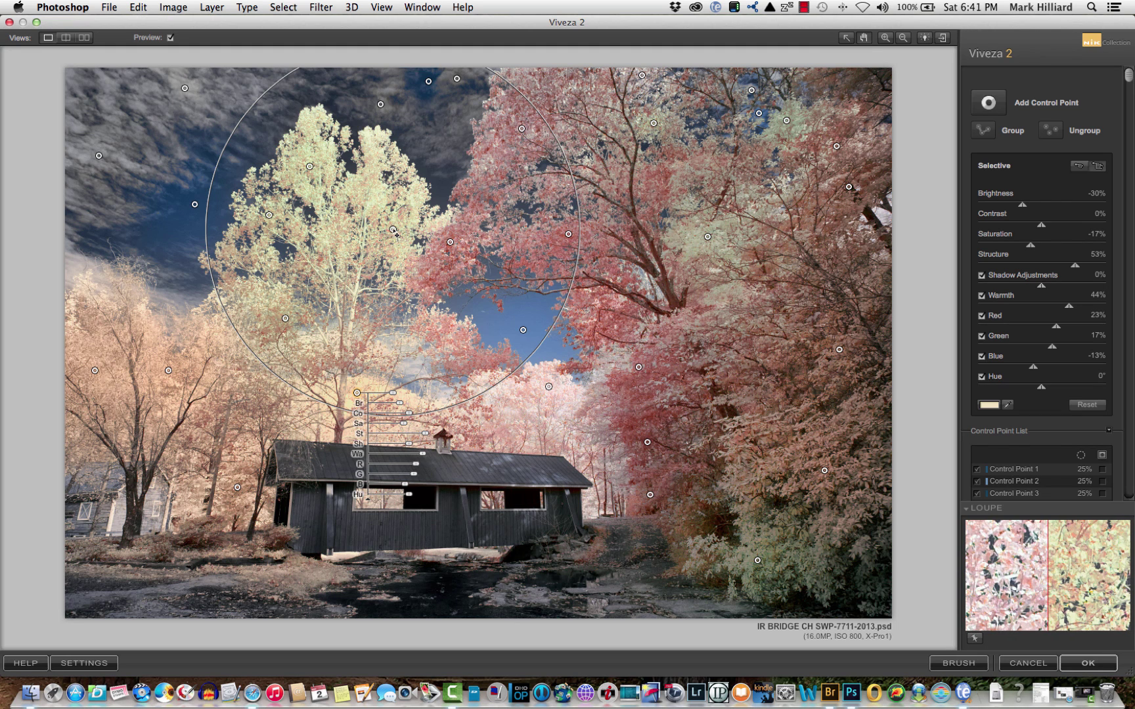
drag(393, 231, 288, 568)
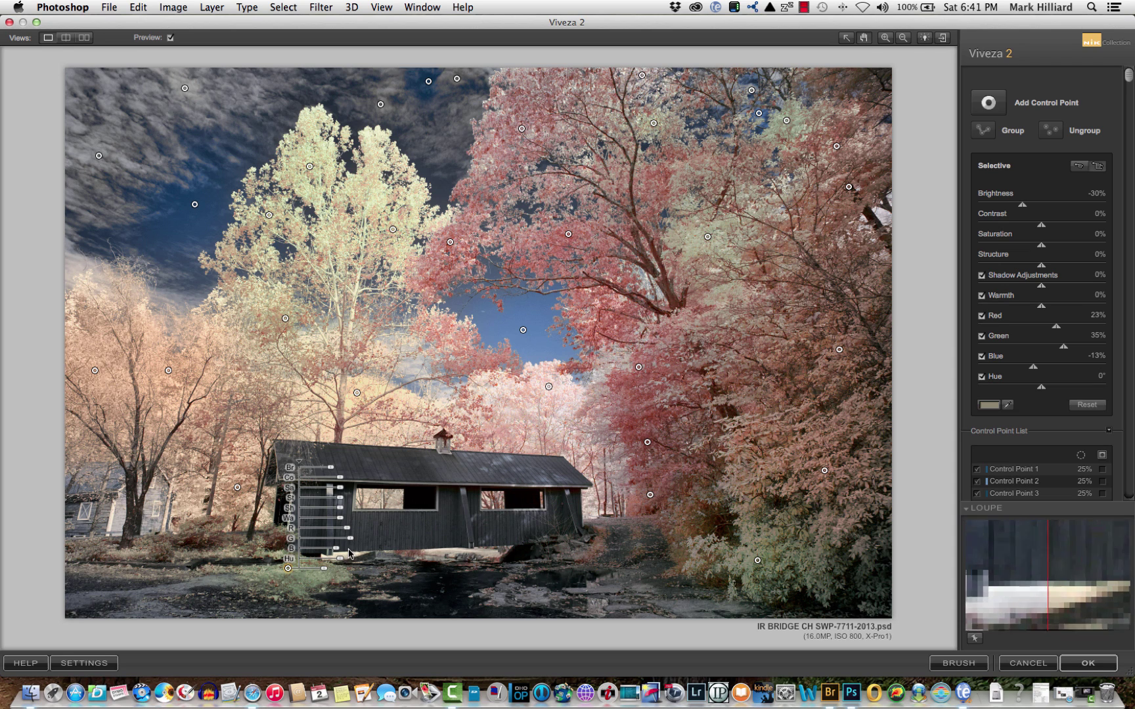
drag(350, 539, 350, 541)
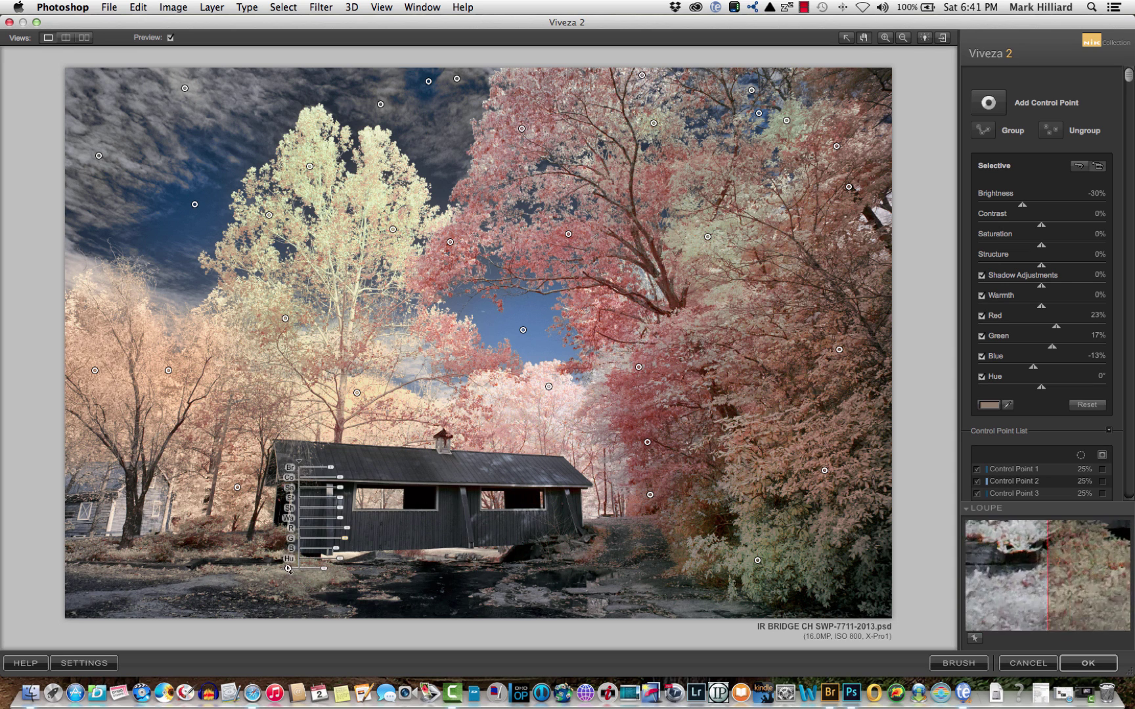
drag(290, 572, 135, 558)
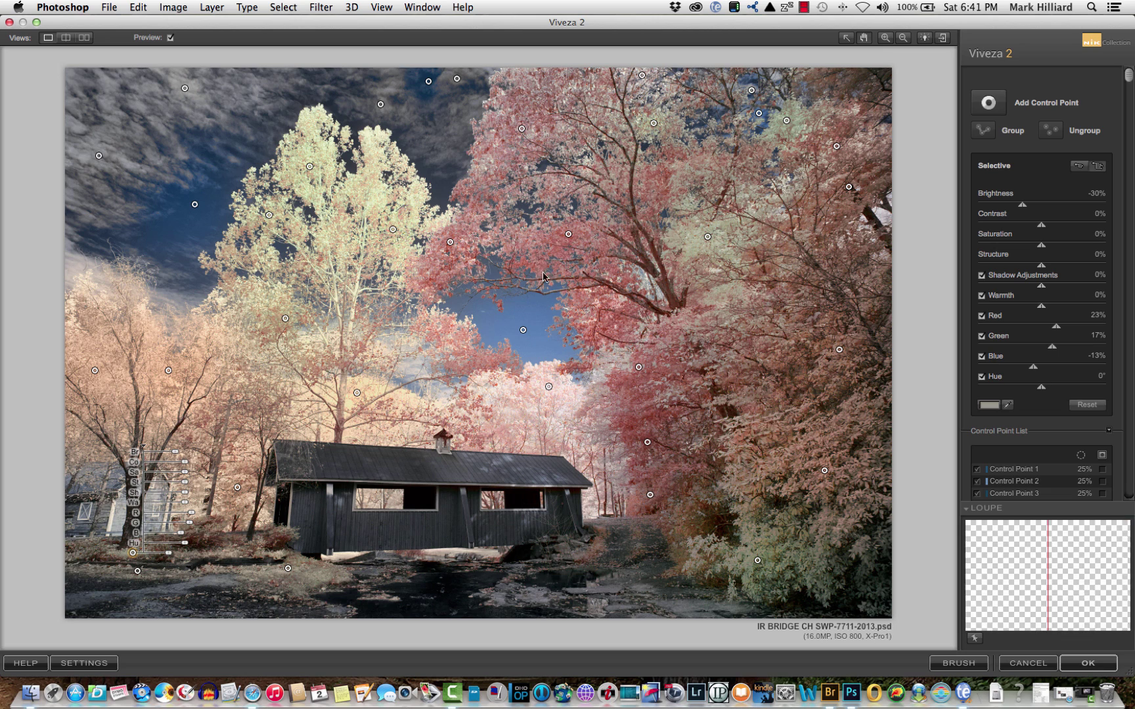
drag(569, 236, 204, 531)
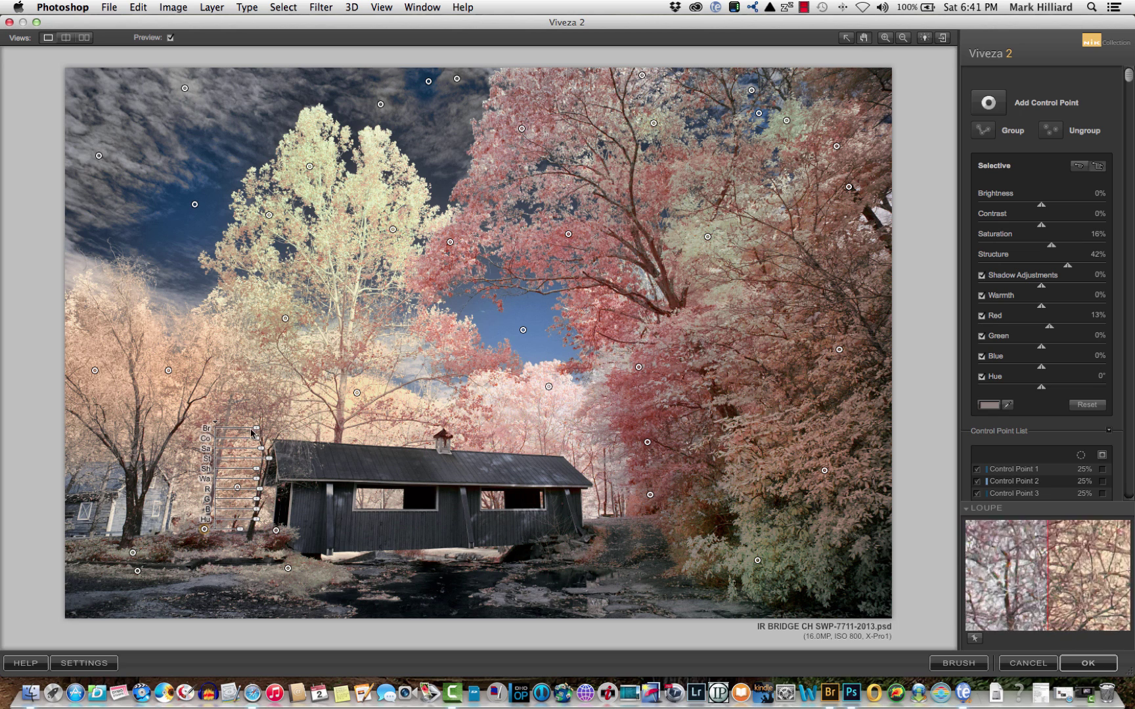
drag(257, 430, 269, 433)
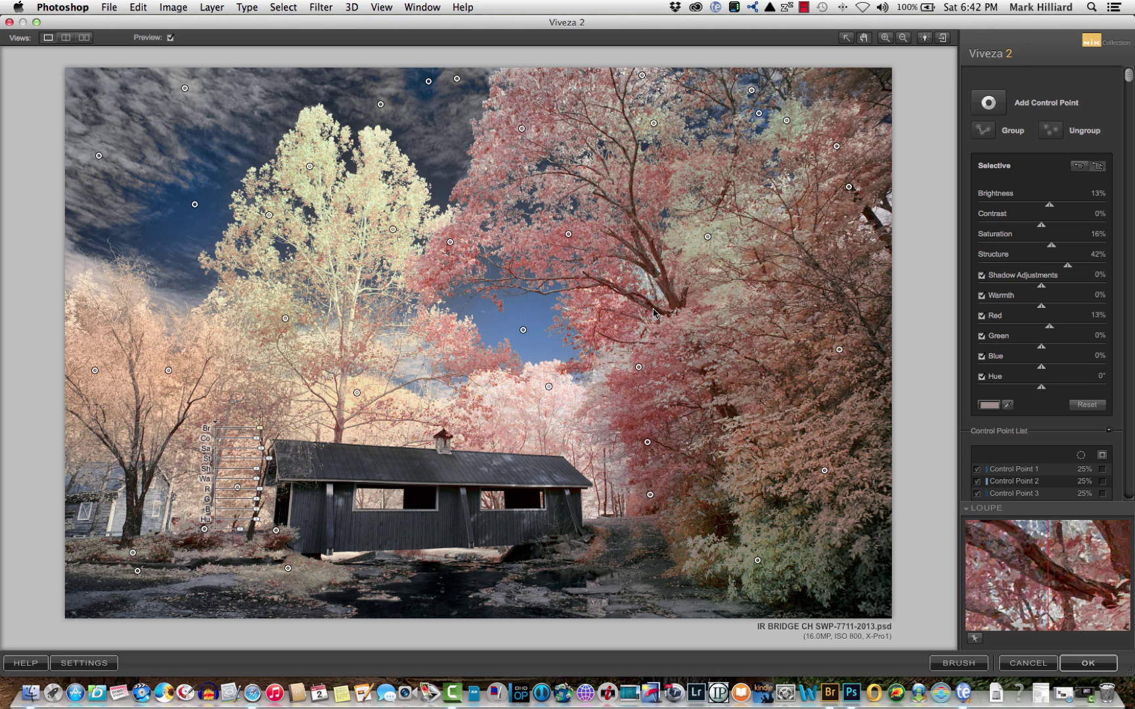
- Add a control point on the bridge roof with Saturation -100% and Structure 44%
click(989, 102)
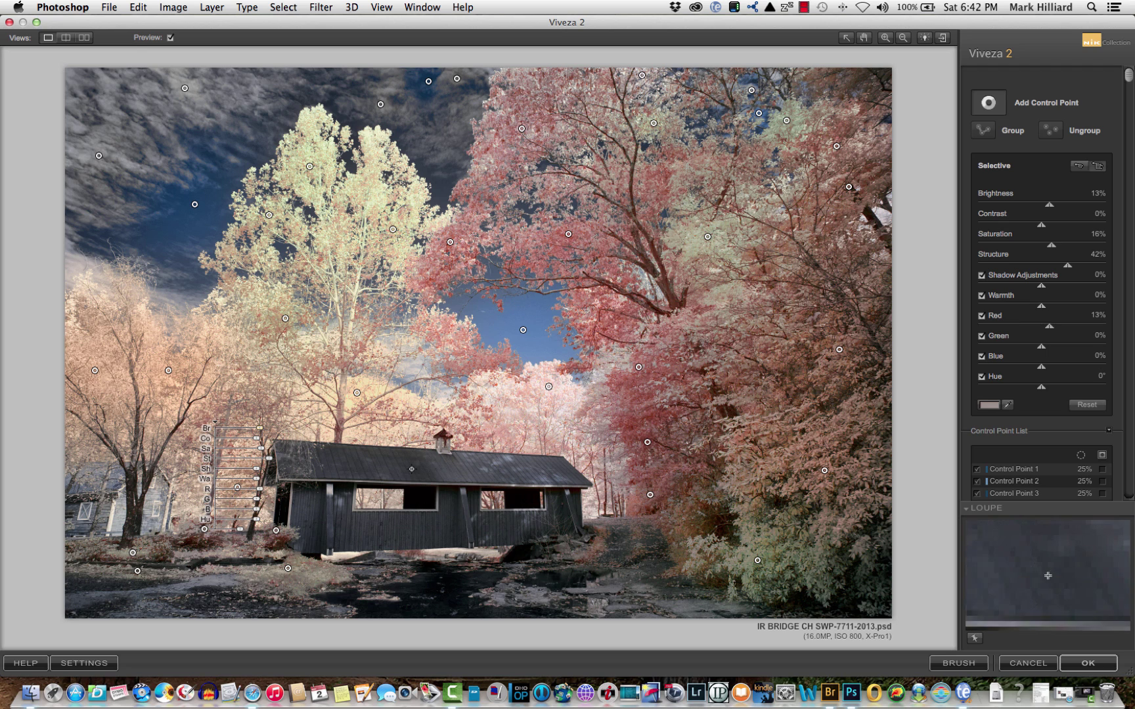
click(413, 470)
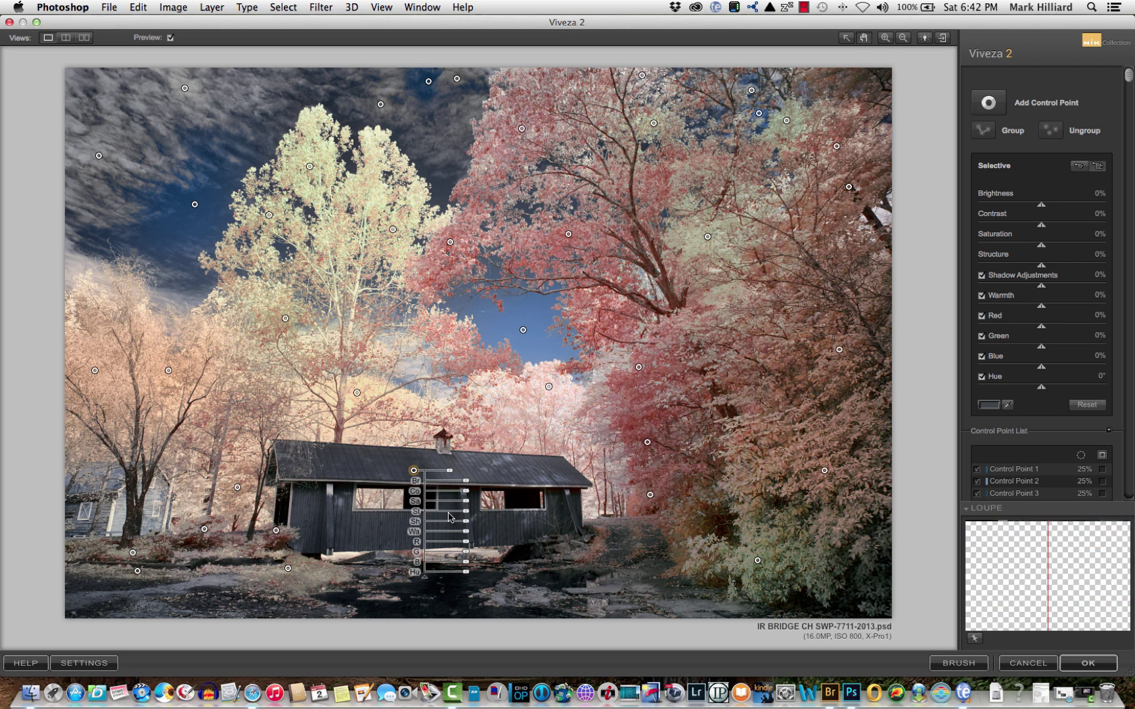
drag(465, 501, 407, 511)
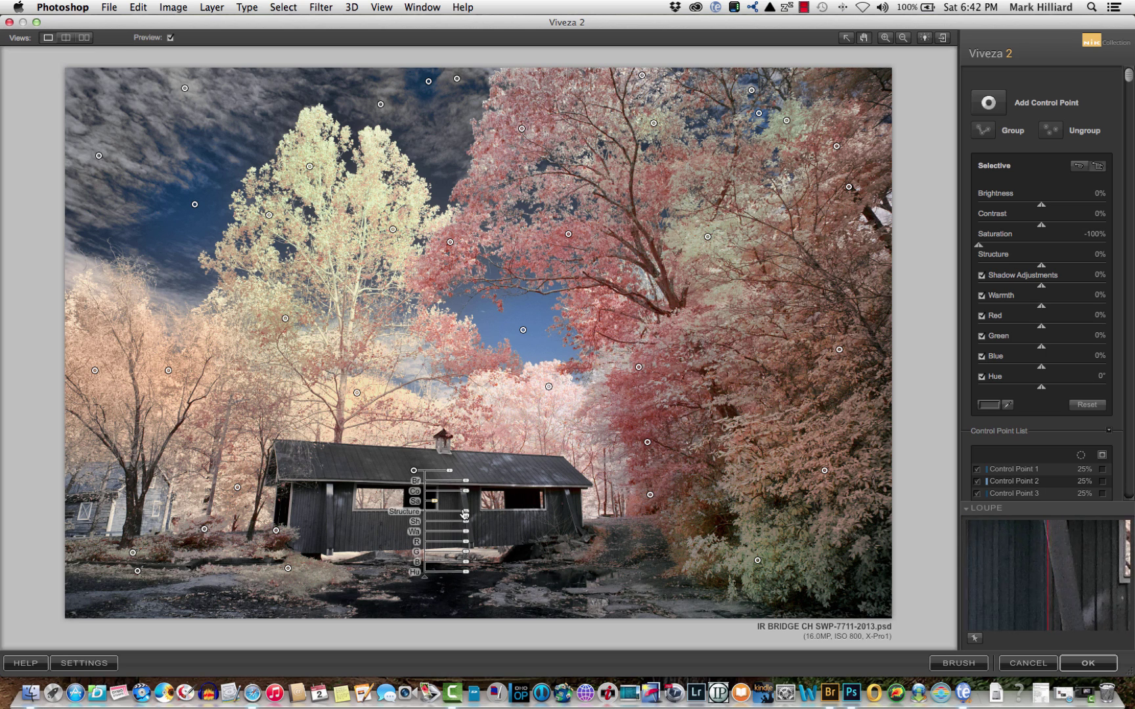
drag(465, 514, 480, 517)
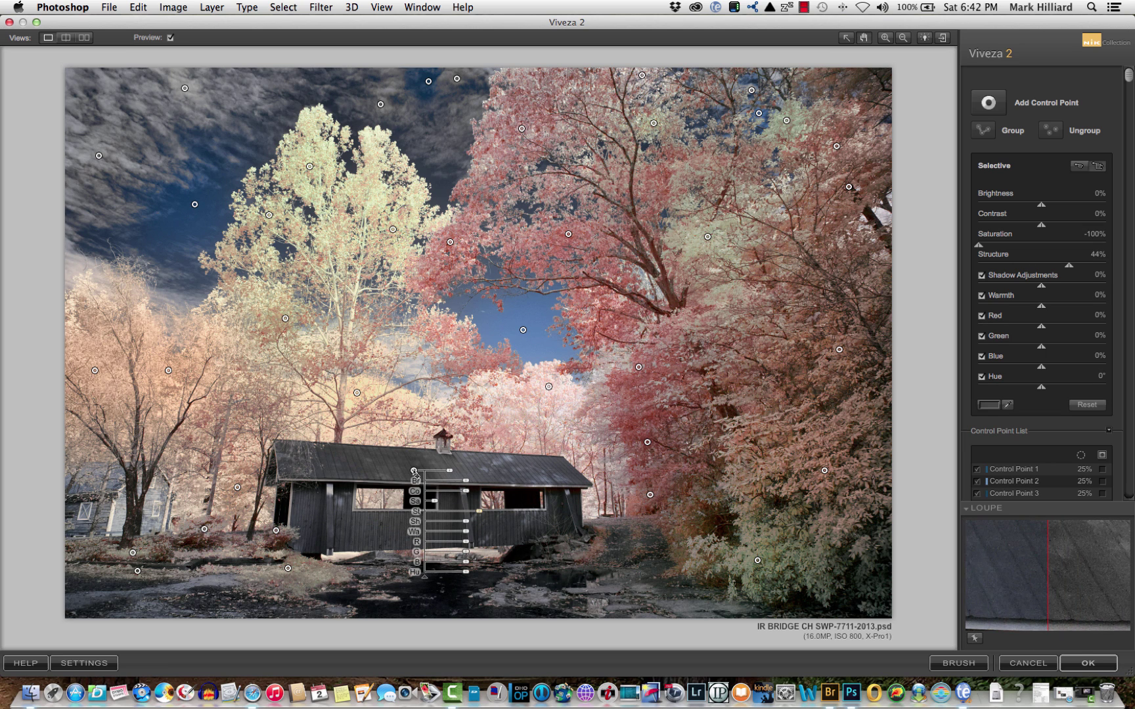
- Spread copies and new control points along the bridge and to its left, then select the bridge-wall point
drag(413, 470, 521, 476)
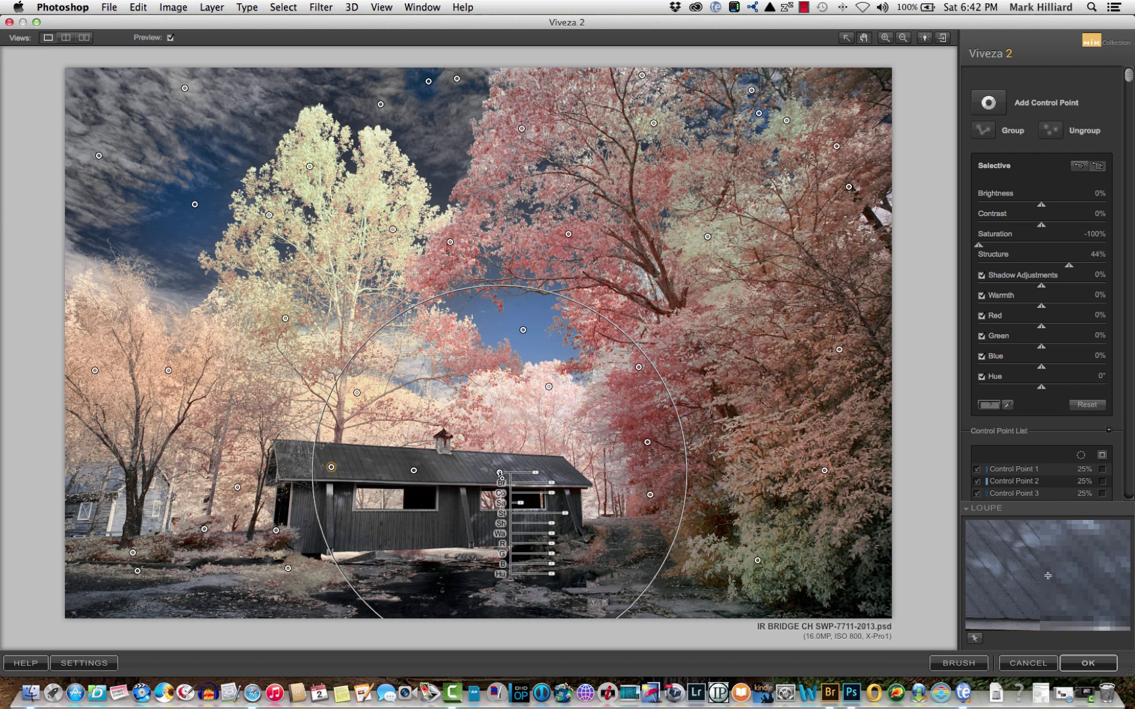
click(454, 525)
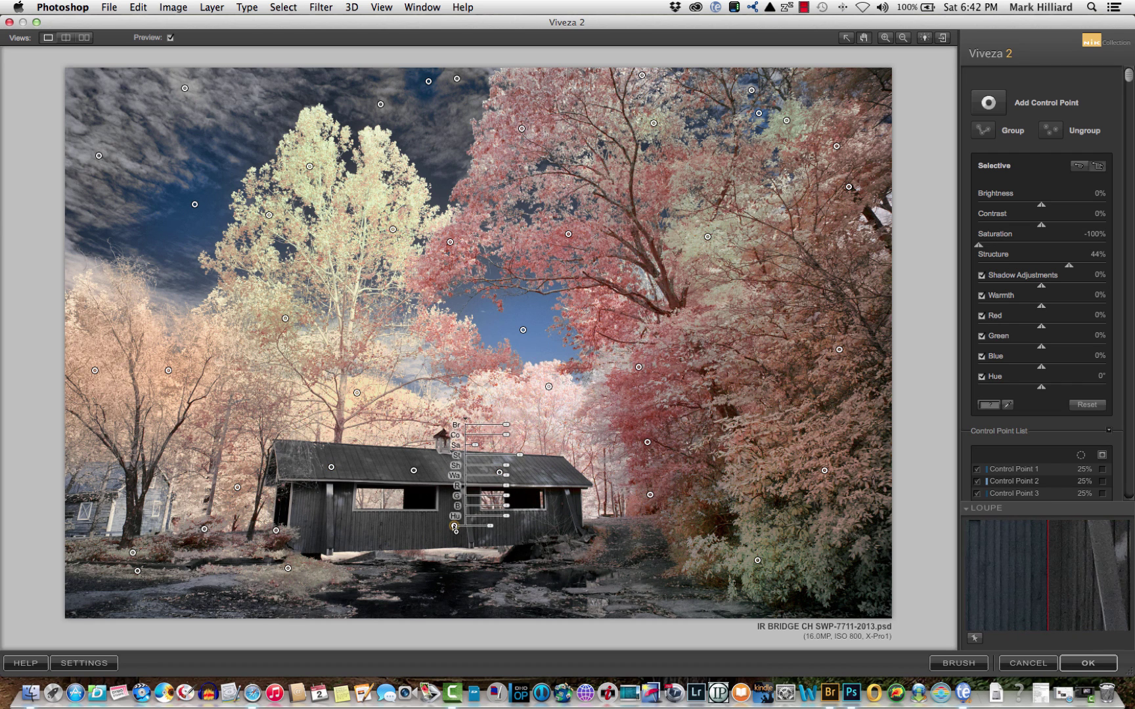
click(359, 528)
click(313, 521)
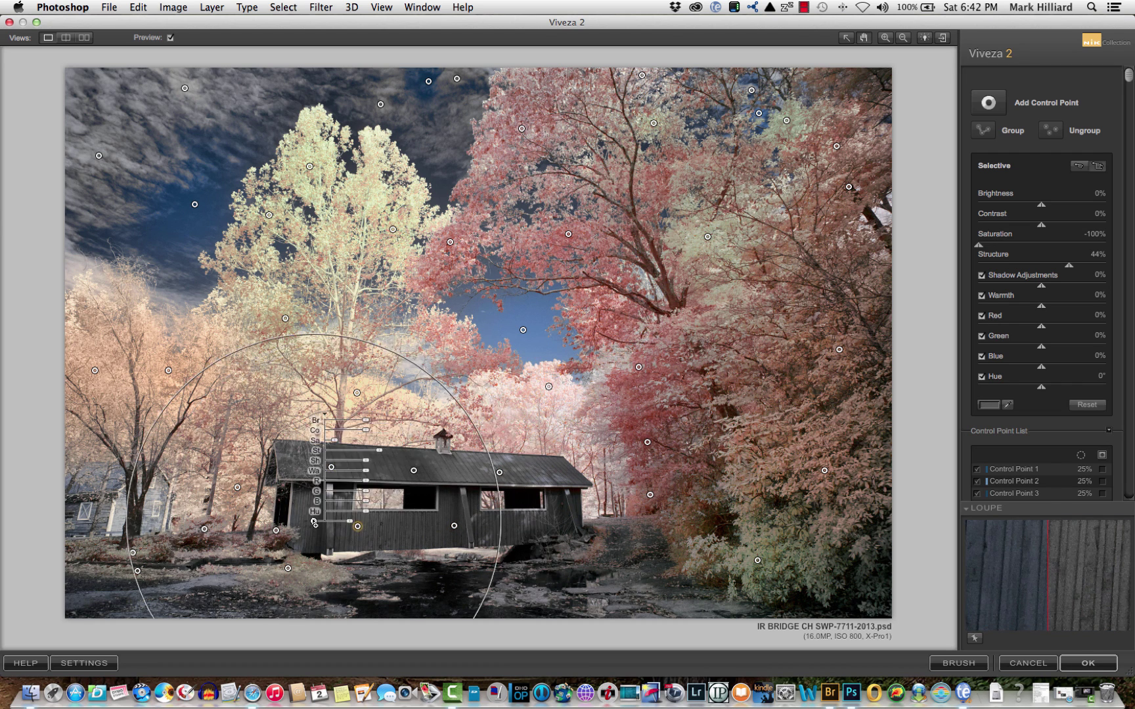
click(438, 518)
drag(495, 523, 527, 527)
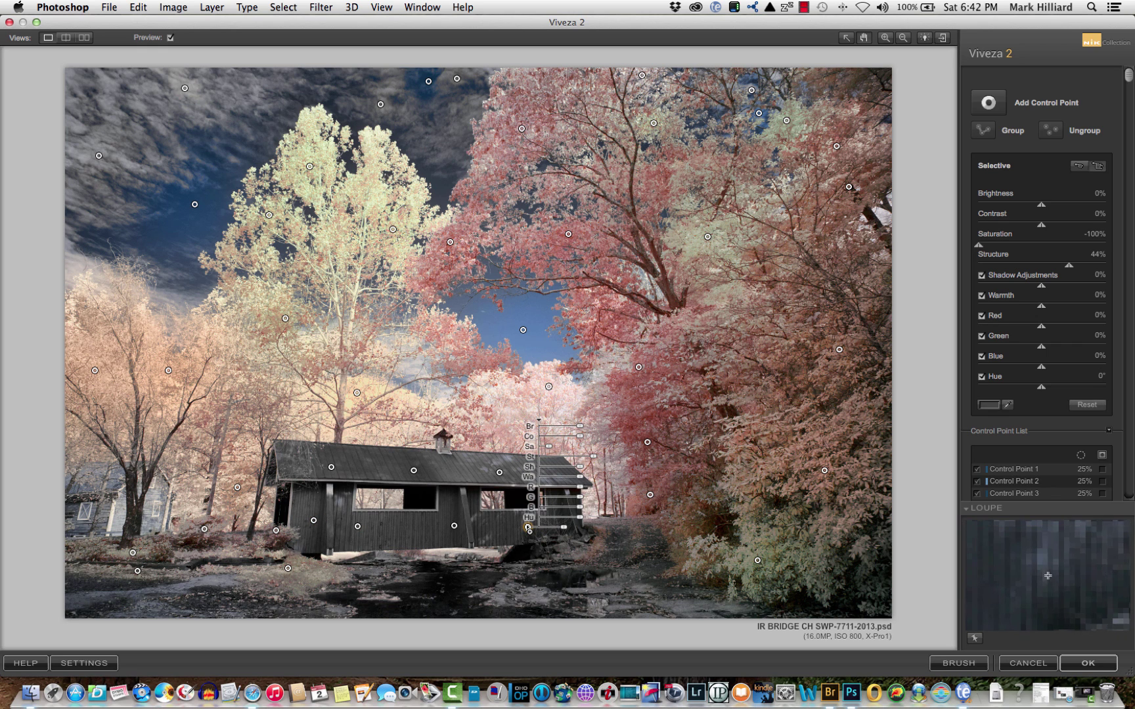
click(117, 519)
drag(120, 523, 116, 491)
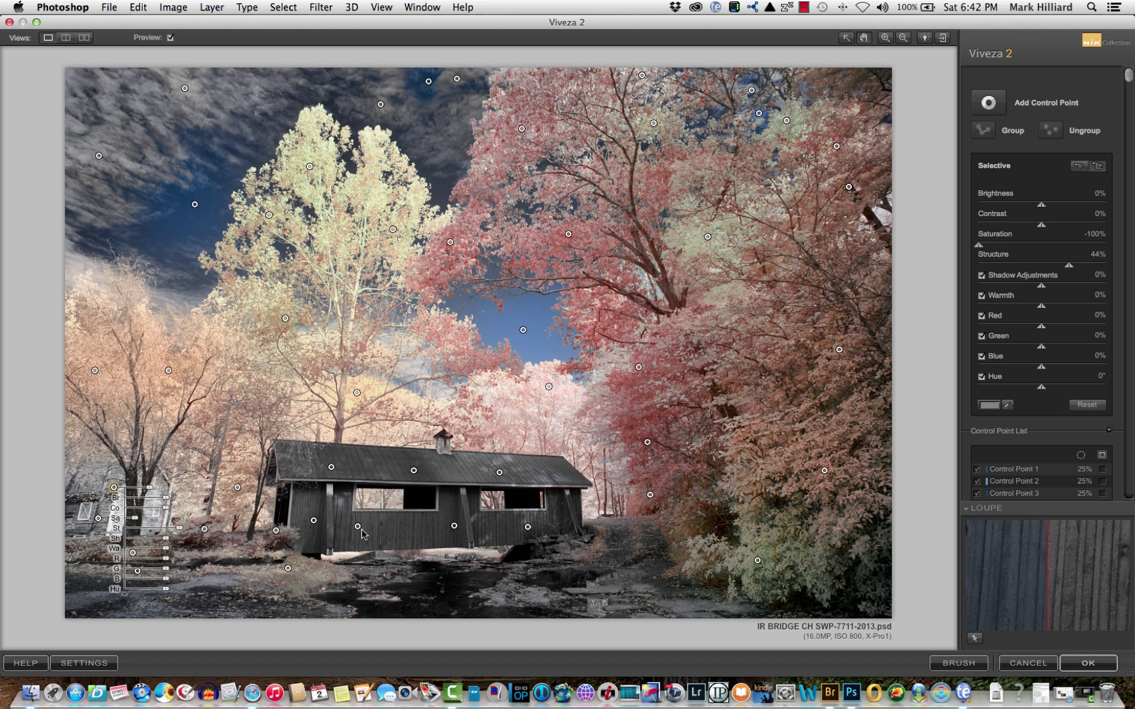
click(358, 527)
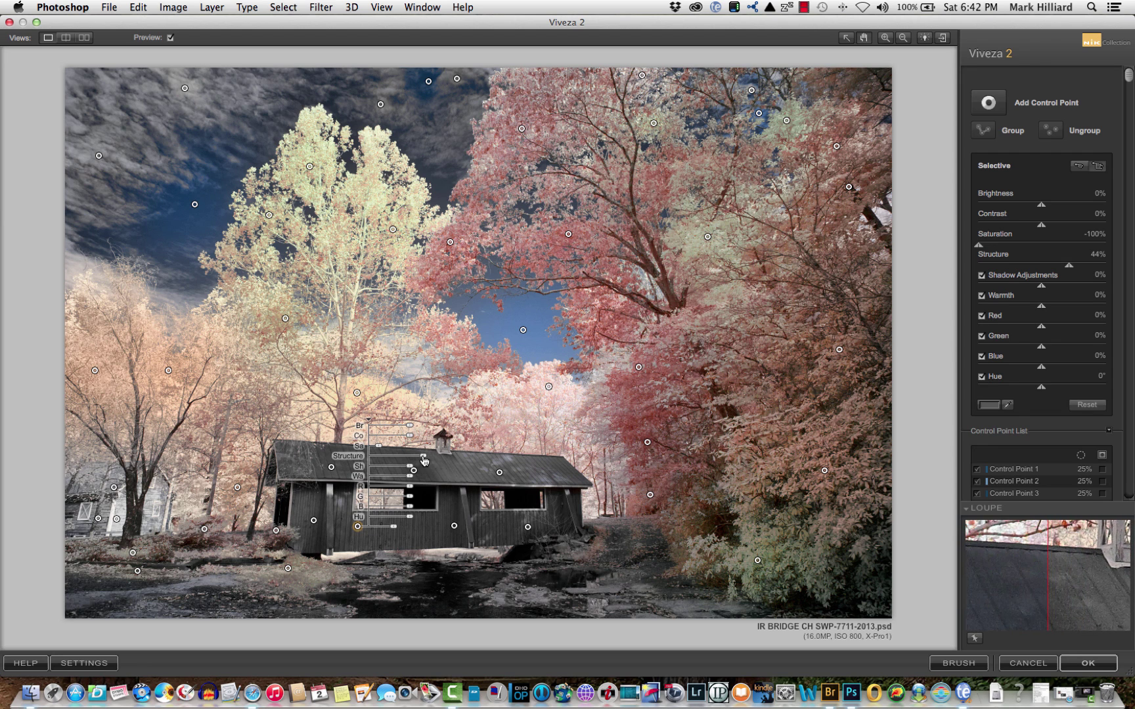
- Tweak Brightness on each bridge control point in turn, ending with the bridge point at 9%
drag(410, 426, 415, 428)
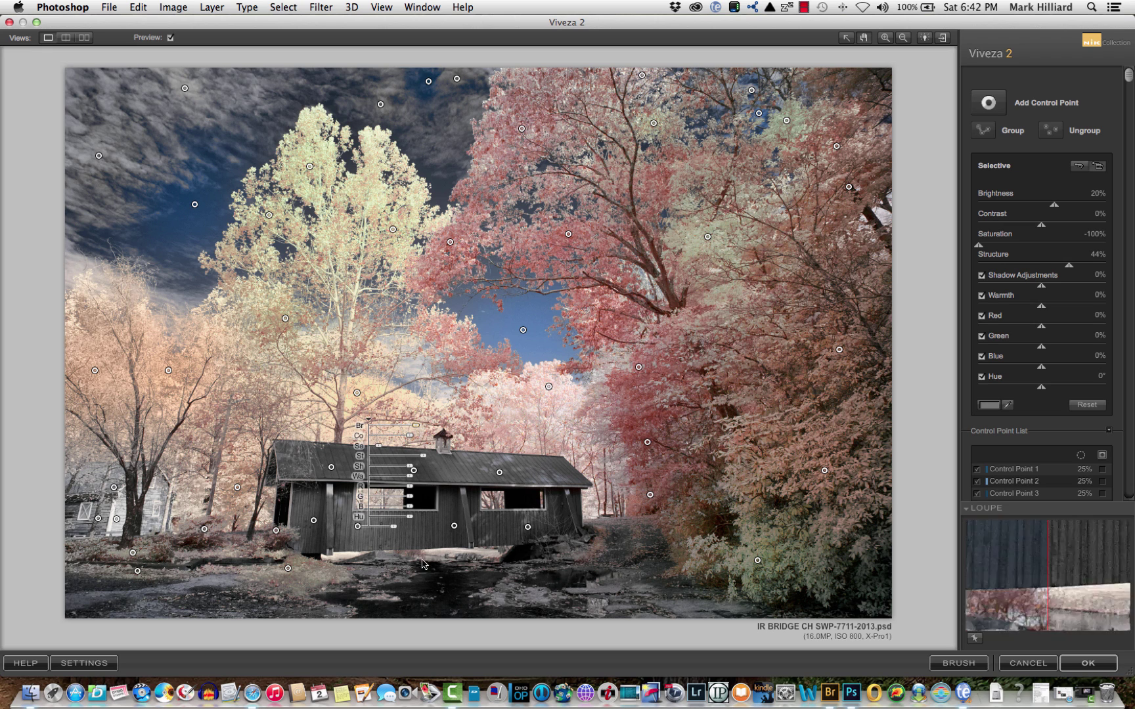
click(454, 526)
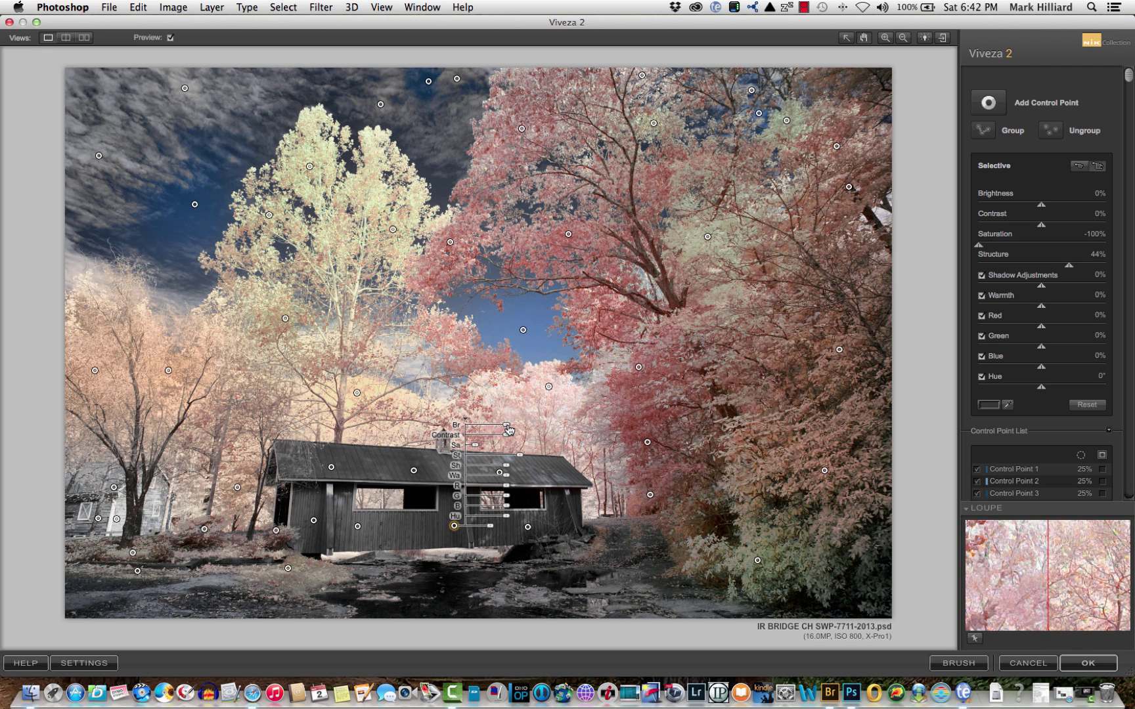
mouse_move(509, 431)
mouse_down()
mouse_move(499, 430)
mouse_move(512, 430)
mouse_up()
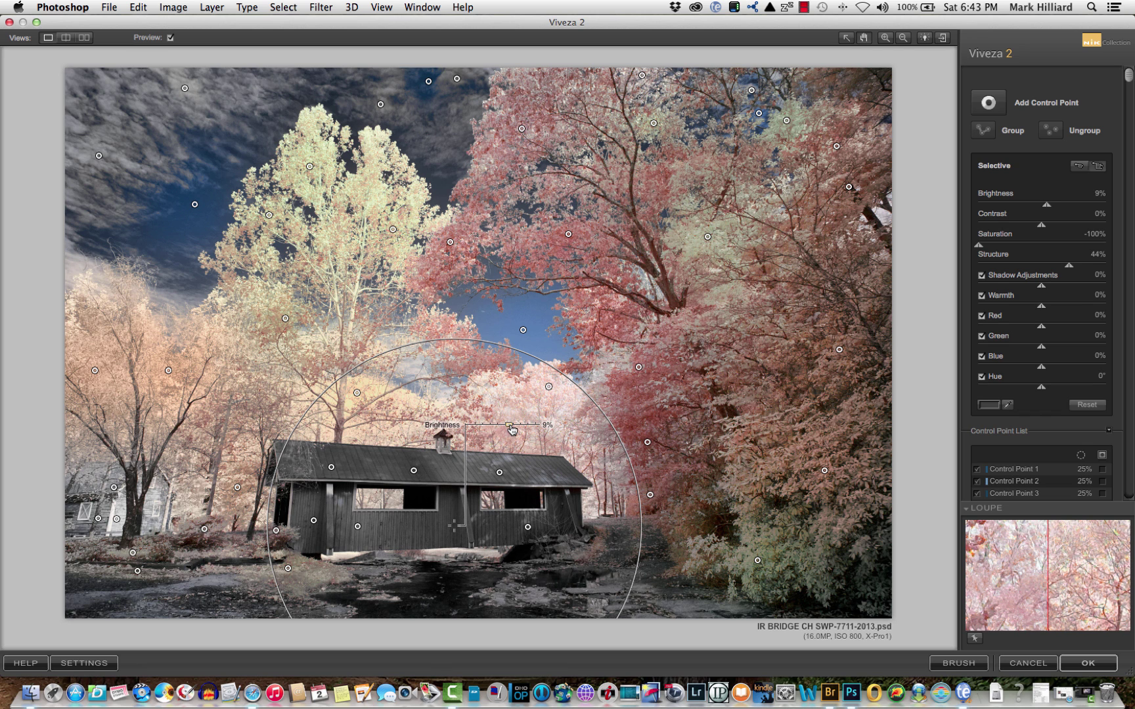
click(527, 527)
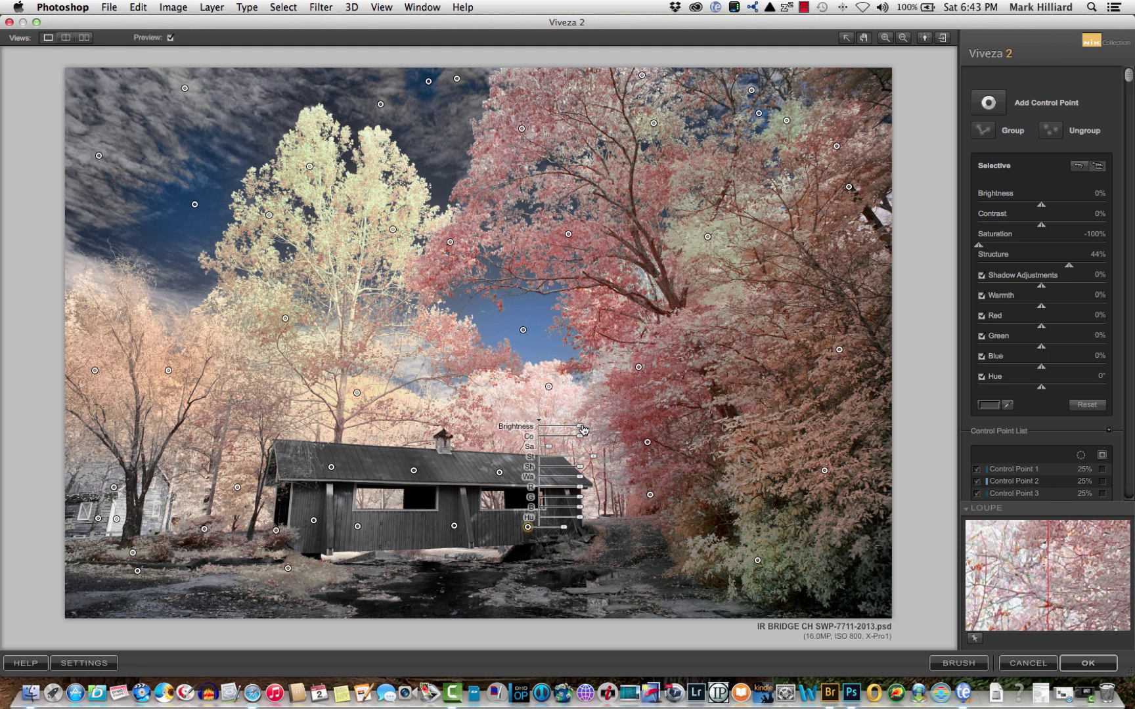
drag(582, 429, 590, 431)
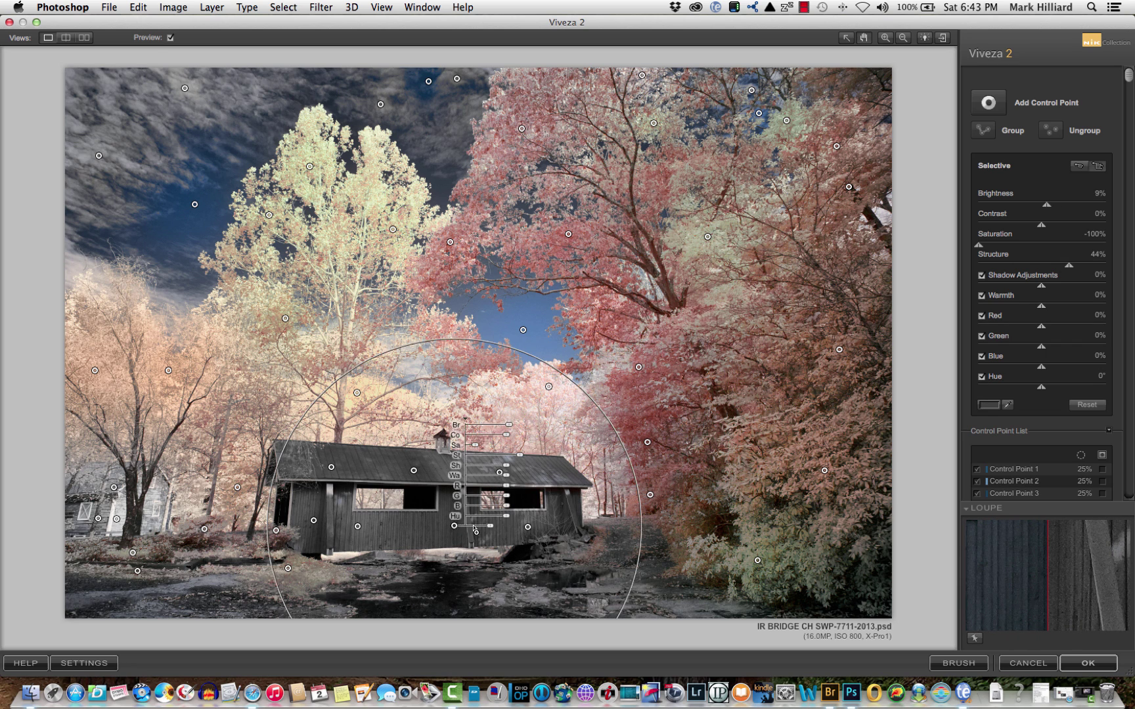
click(485, 527)
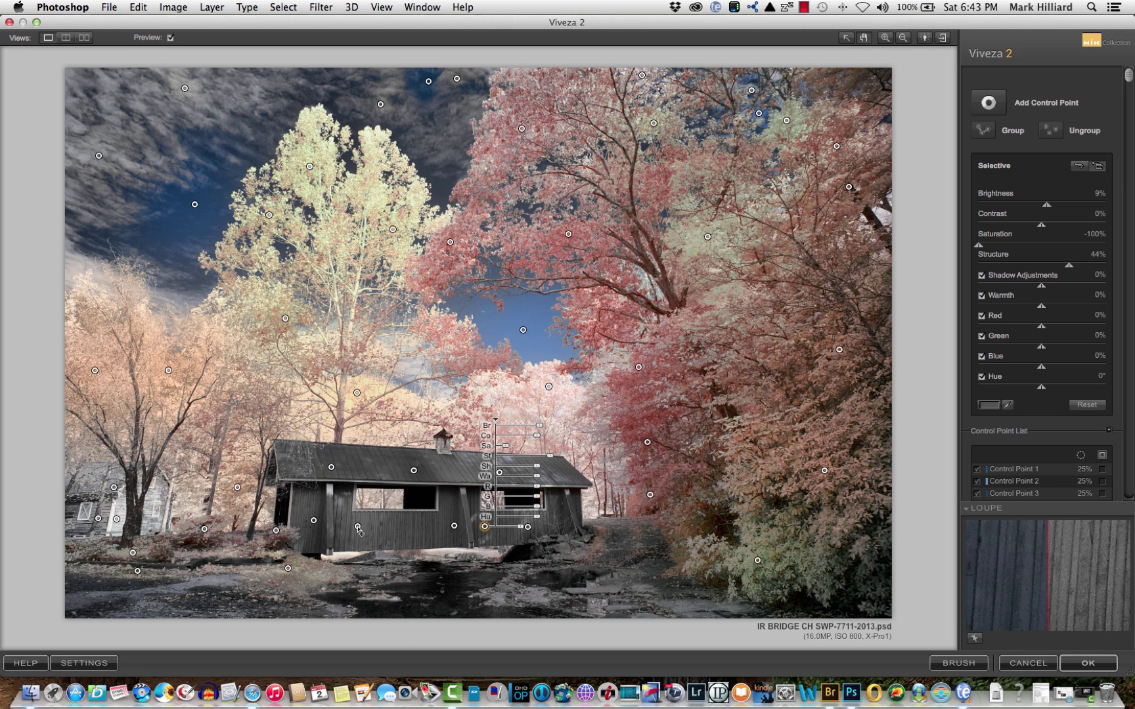
- Copy the desaturating bridge point onto the ground below and begin a new control point
drag(359, 531, 622, 546)
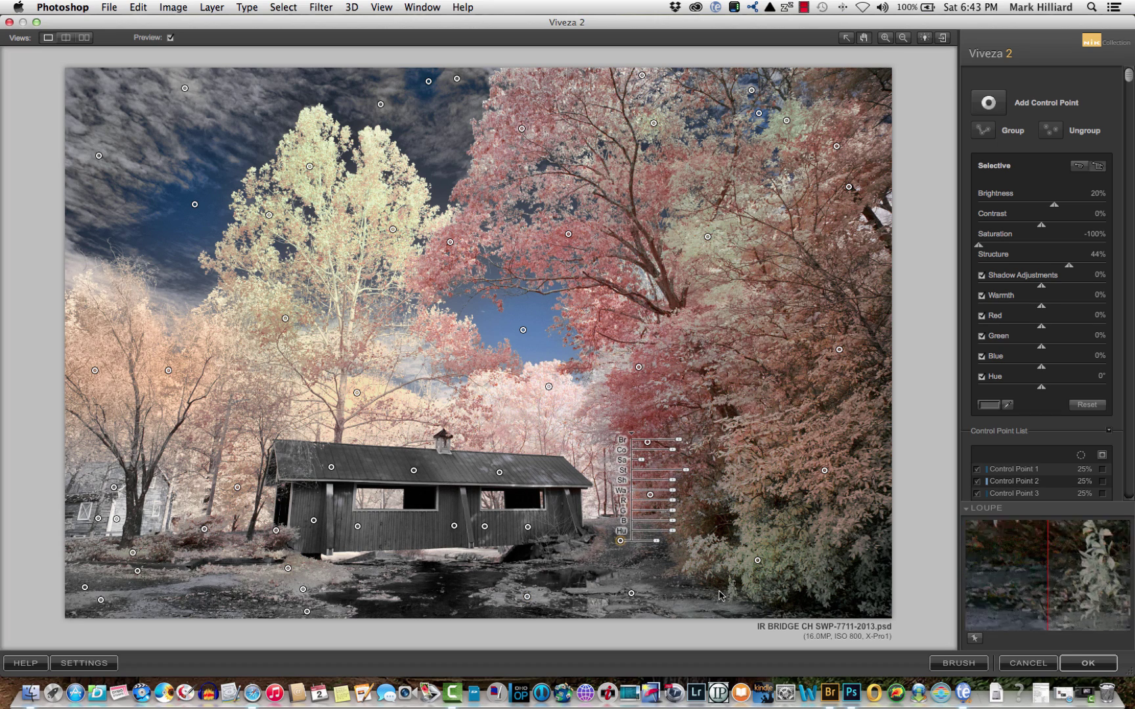
click(988, 103)
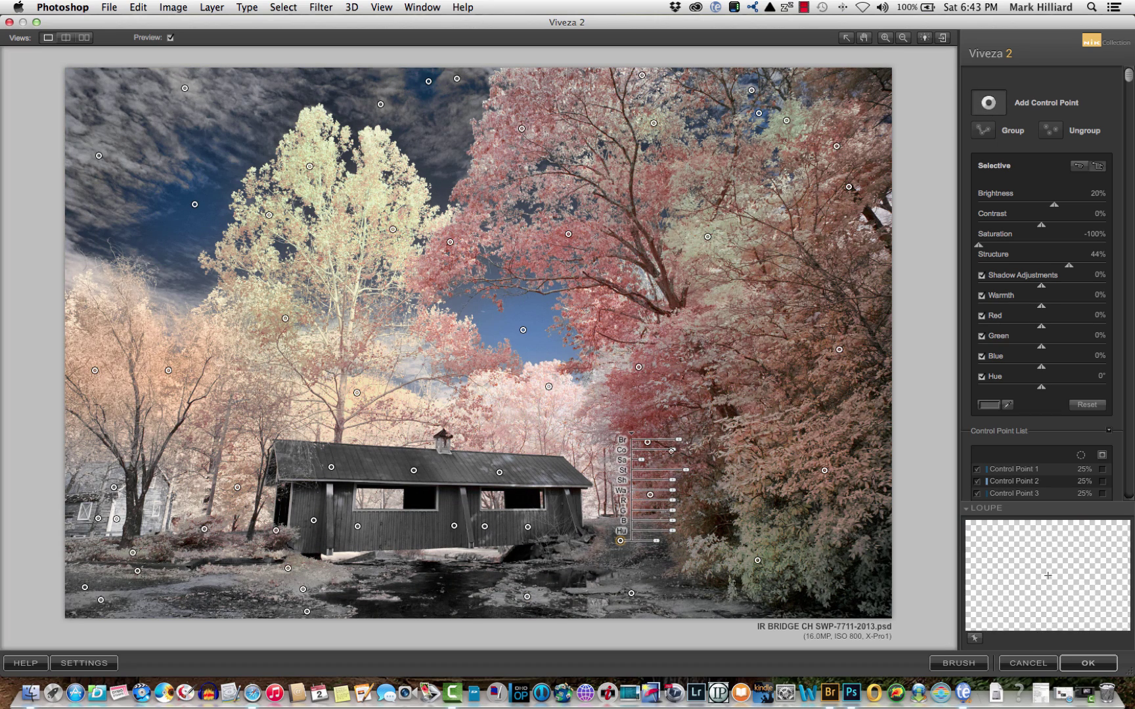
- Place a point on the reddish right-hand foliage with Brightness 20% and Saturation 35%, shifted onto the red trees
click(602, 548)
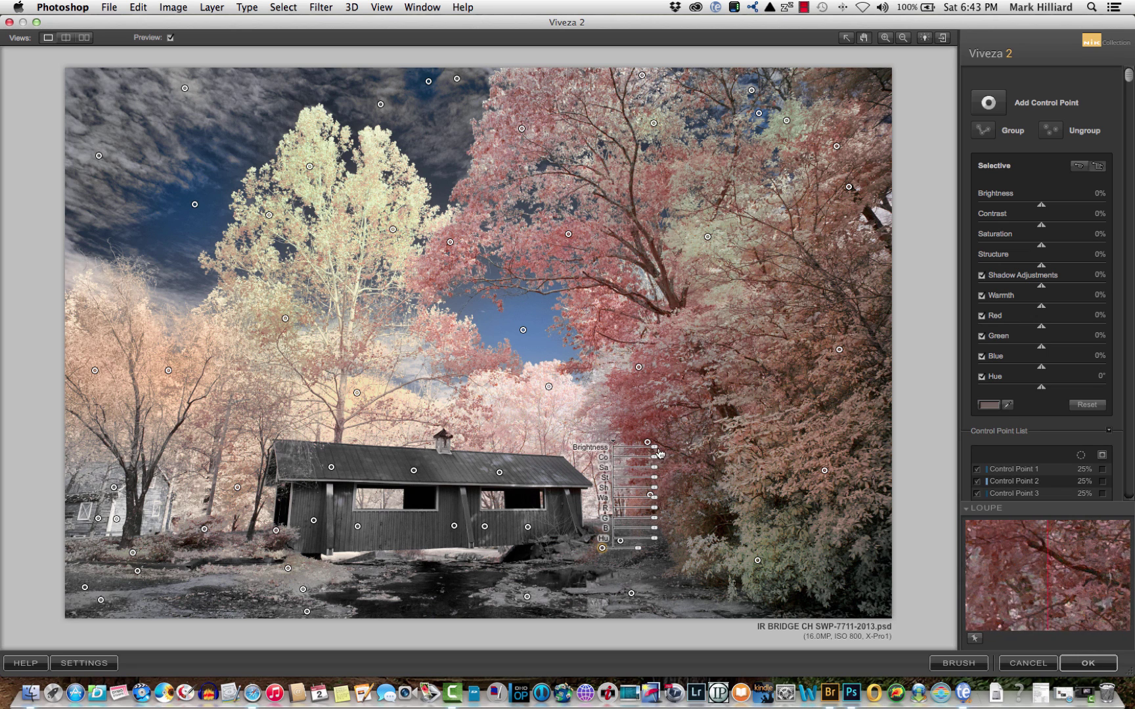
drag(658, 451, 666, 472)
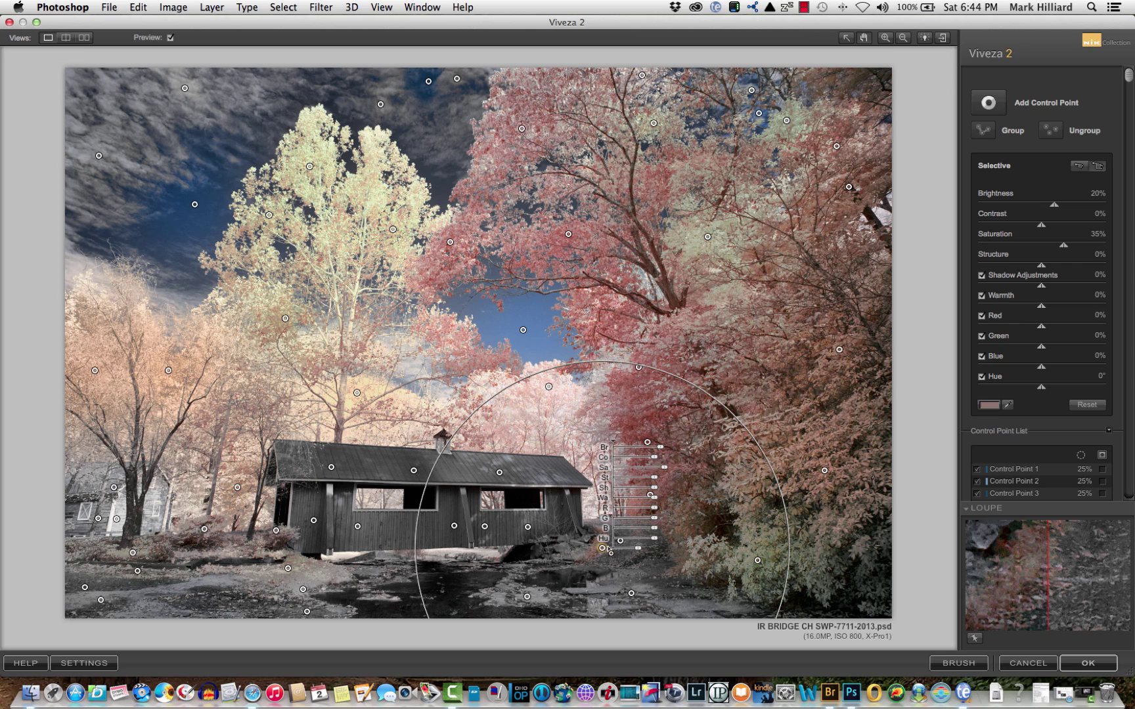
drag(616, 549, 644, 540)
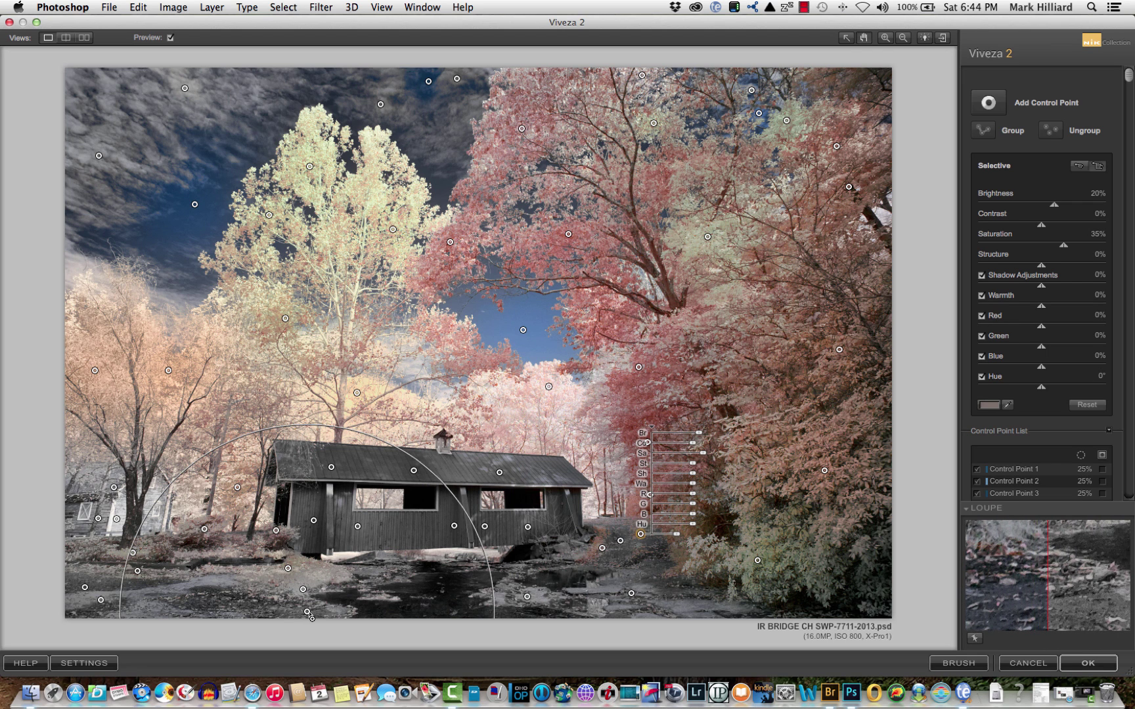
- Copy the bridge point onto the lower-left ground, darken it to Brightness -12%, and reposition it
drag(307, 613, 233, 603)
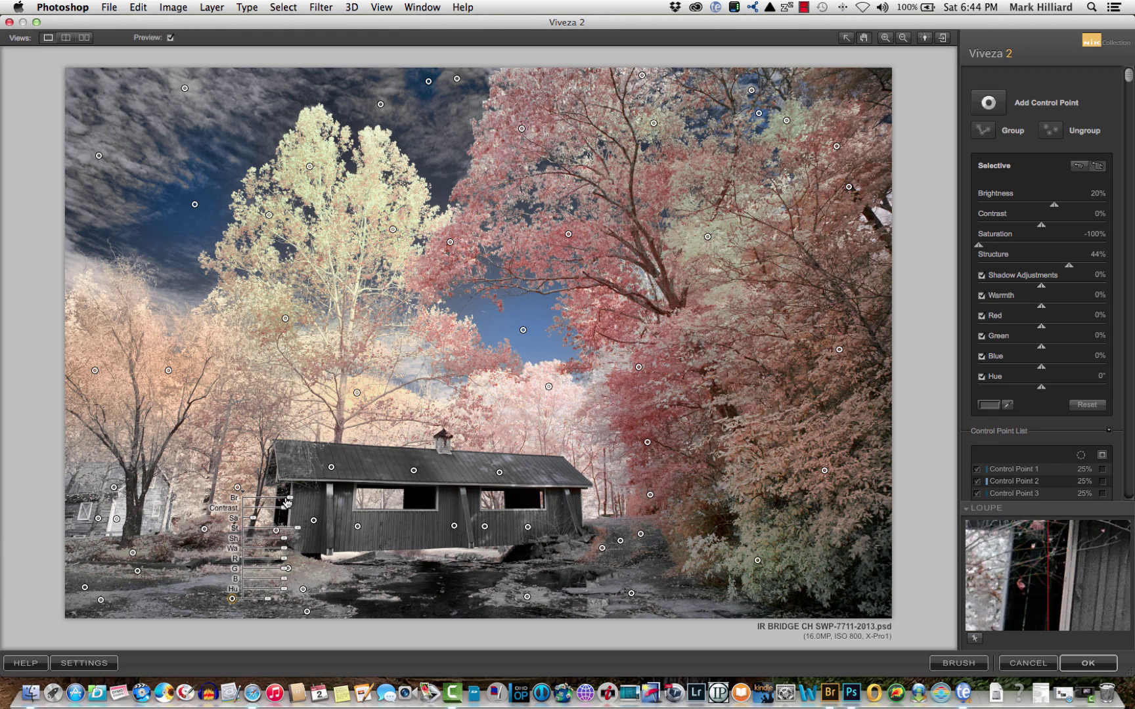
drag(289, 498, 281, 500)
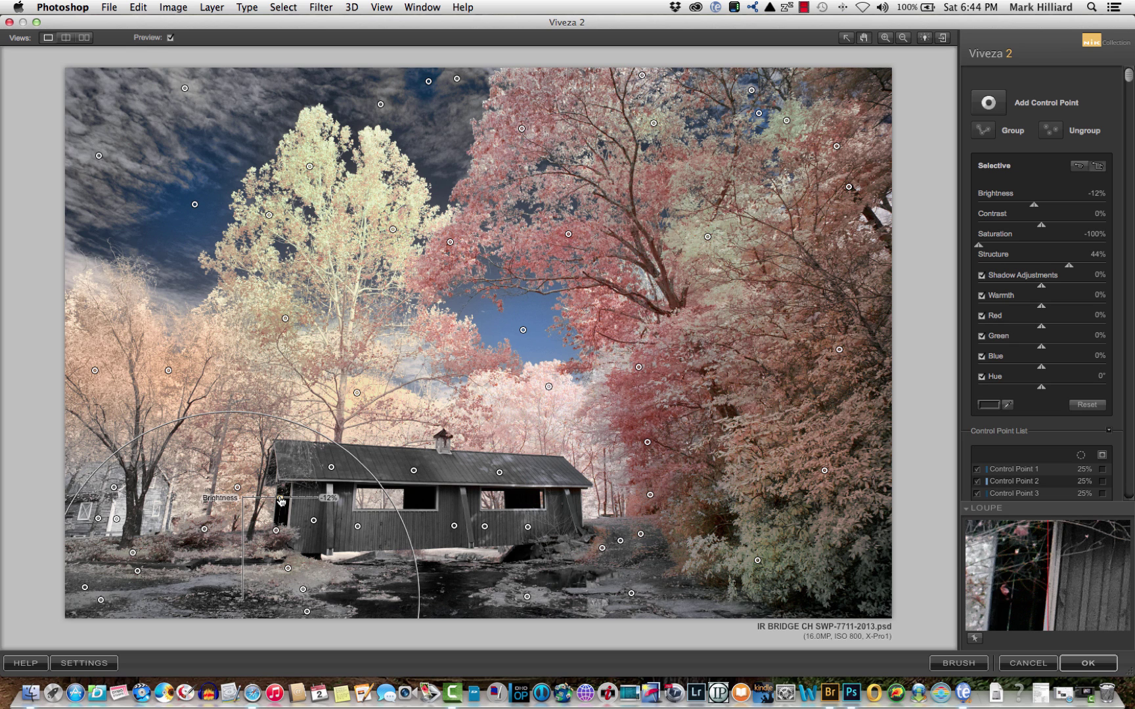
click(100, 598)
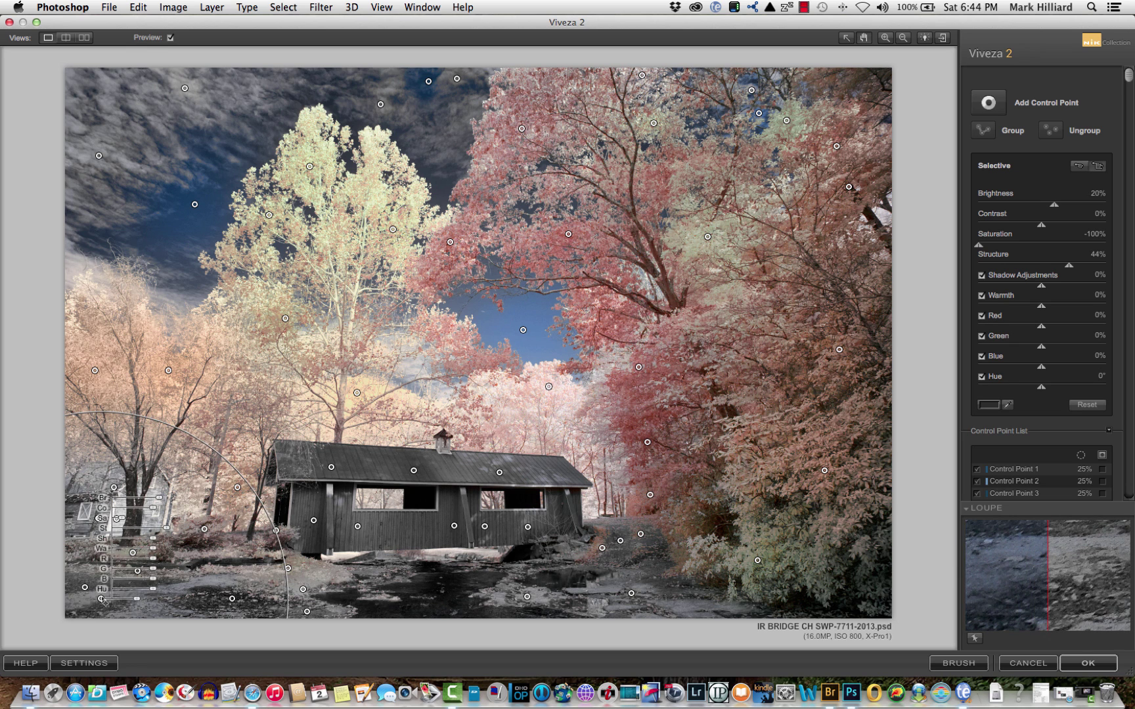
drag(101, 599, 101, 596)
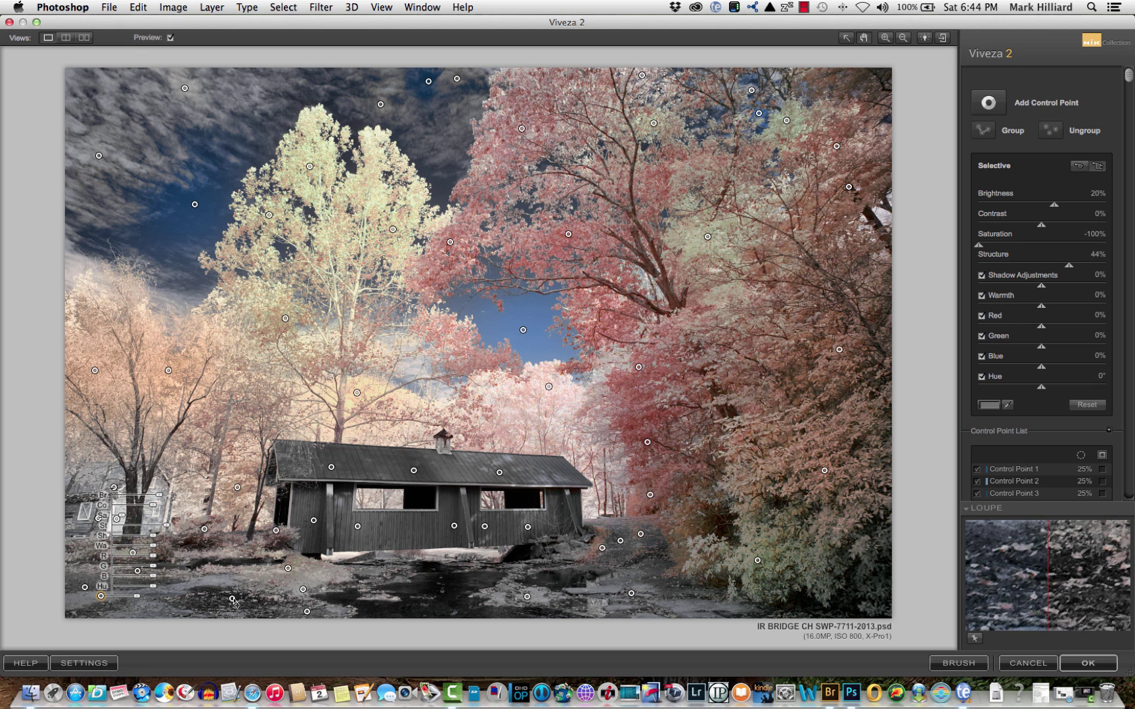
click(96, 608)
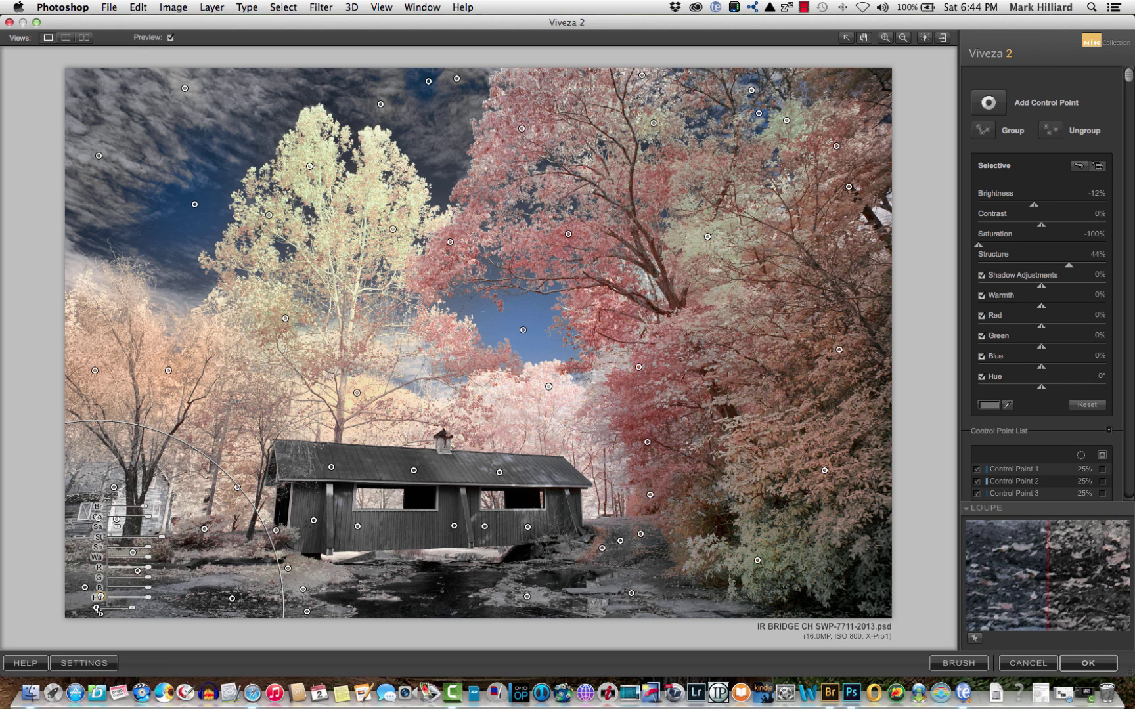
drag(96, 607, 119, 575)
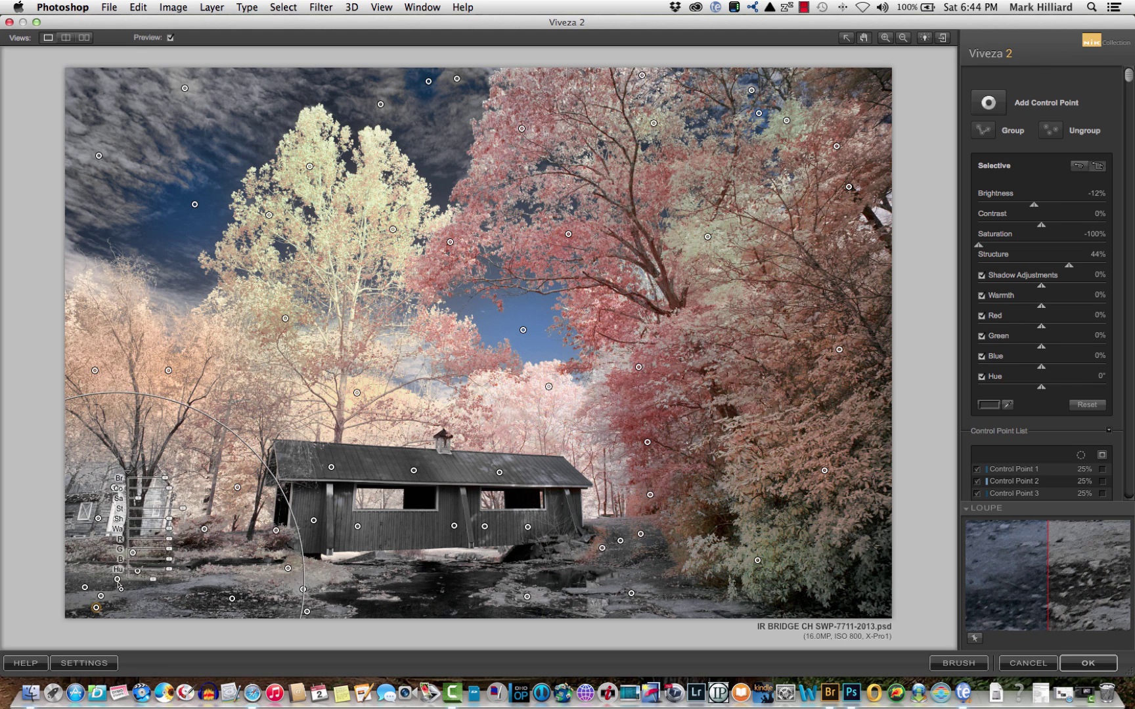
- Duplicate the darkened ground point onto the lower-right foreground and deselect it
drag(117, 580, 336, 594)
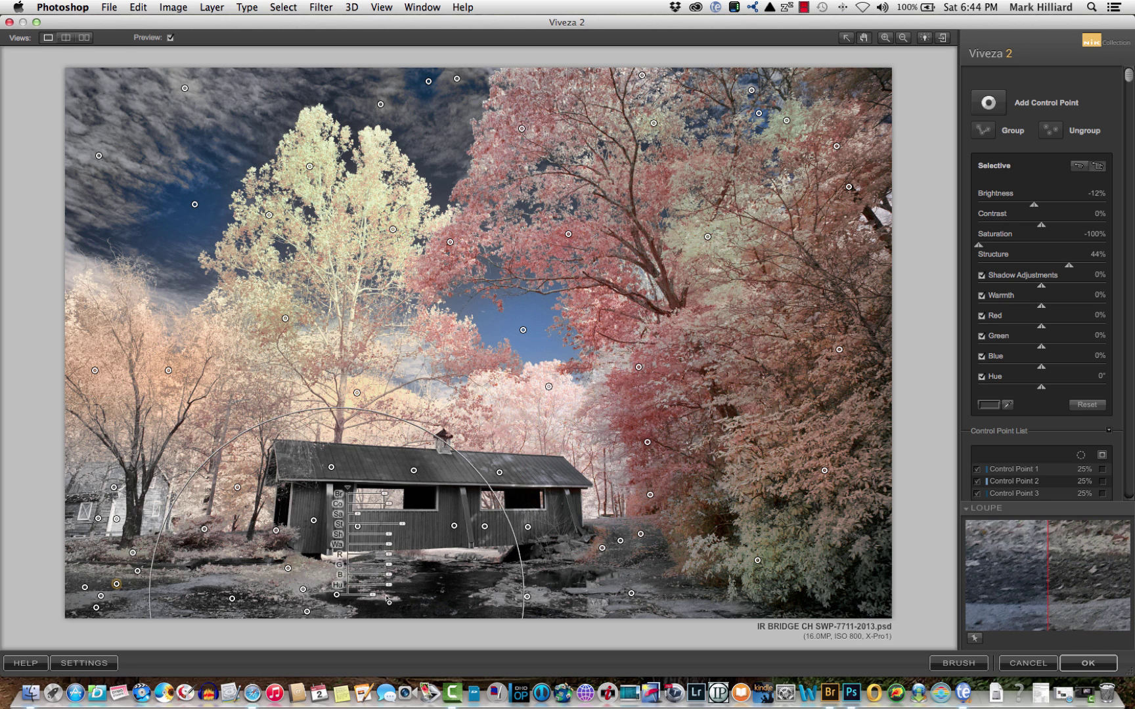
drag(477, 601, 622, 538)
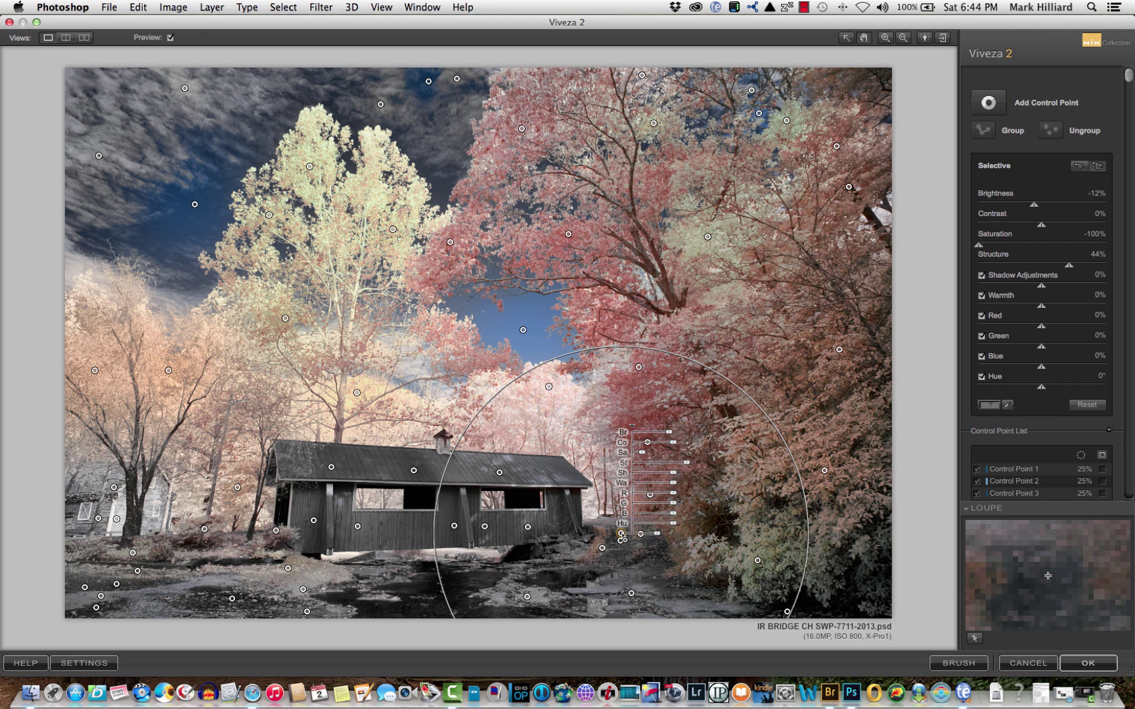
click(622, 544)
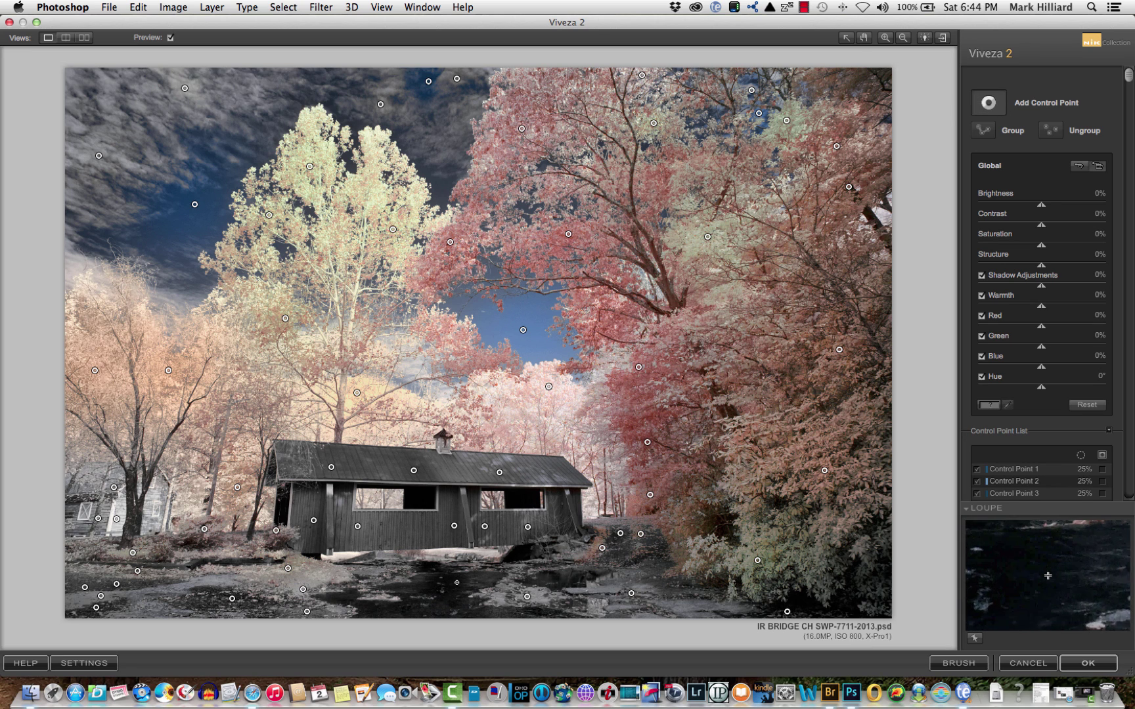
- Add a water point with Brightness 32%, Warmth 7%, Blue 25%, Red -20%, Structure 42%
click(435, 585)
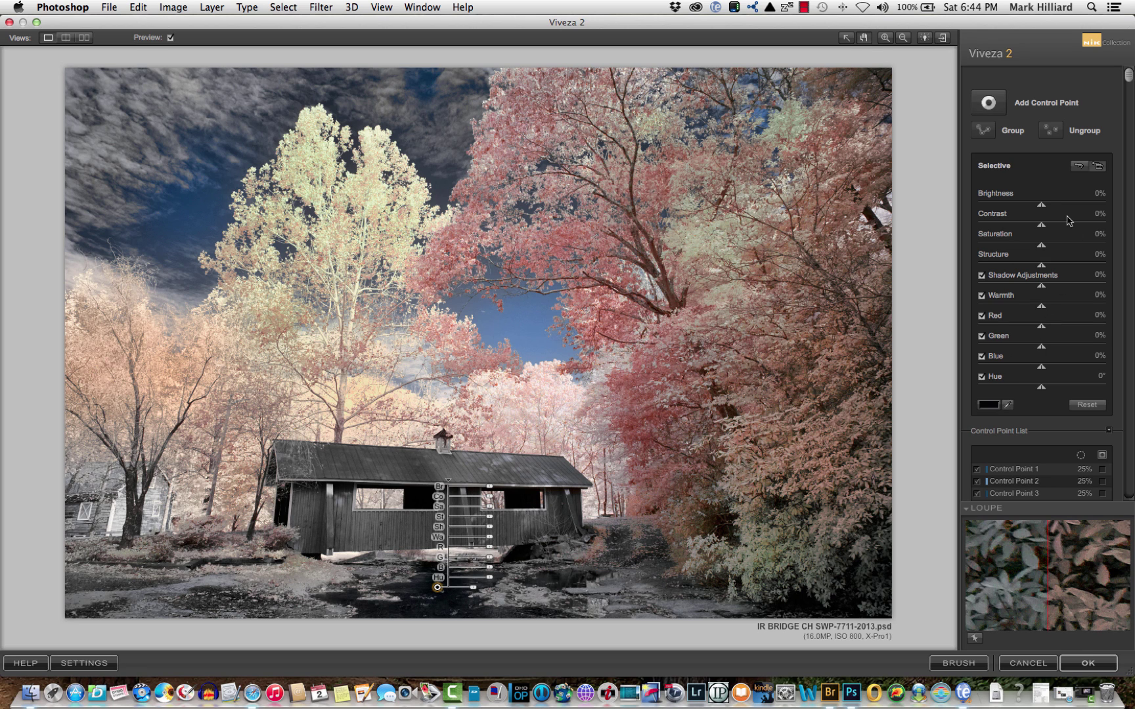
drag(1040, 208, 1063, 209)
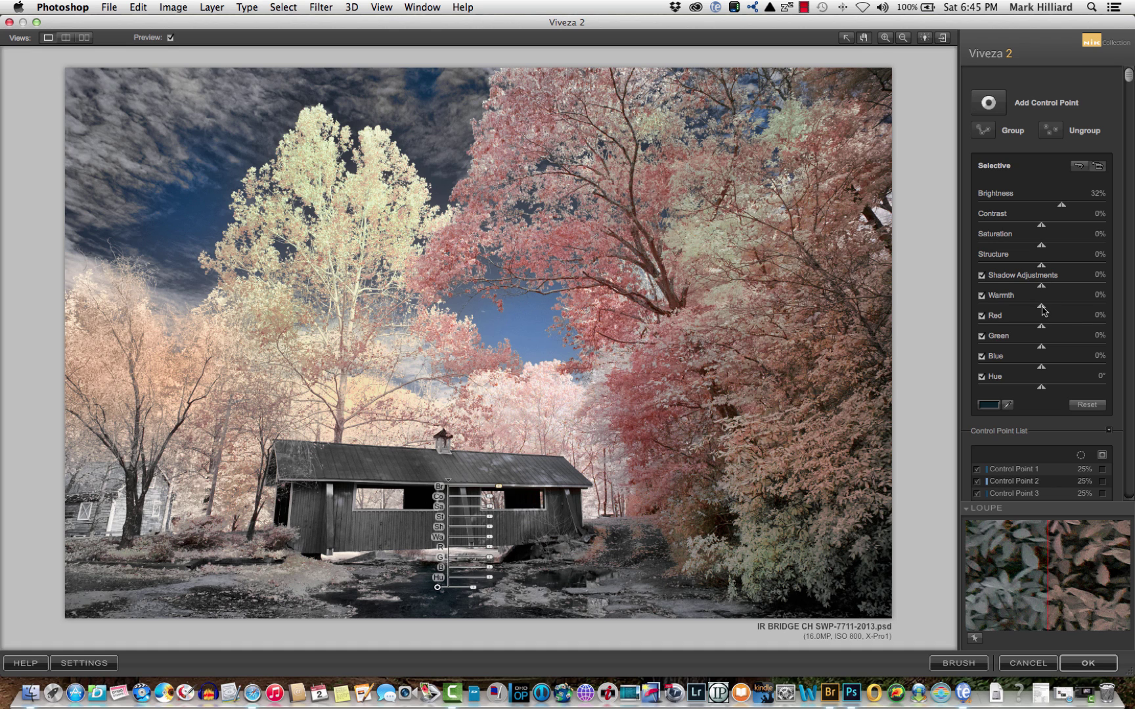
mouse_move(1041, 309)
mouse_down()
mouse_move(1113, 310)
mouse_move(935, 302)
mouse_move(1046, 307)
mouse_up()
mouse_move(1041, 368)
mouse_down()
mouse_move(1074, 372)
mouse_move(1058, 373)
mouse_up()
drag(1042, 332, 1028, 331)
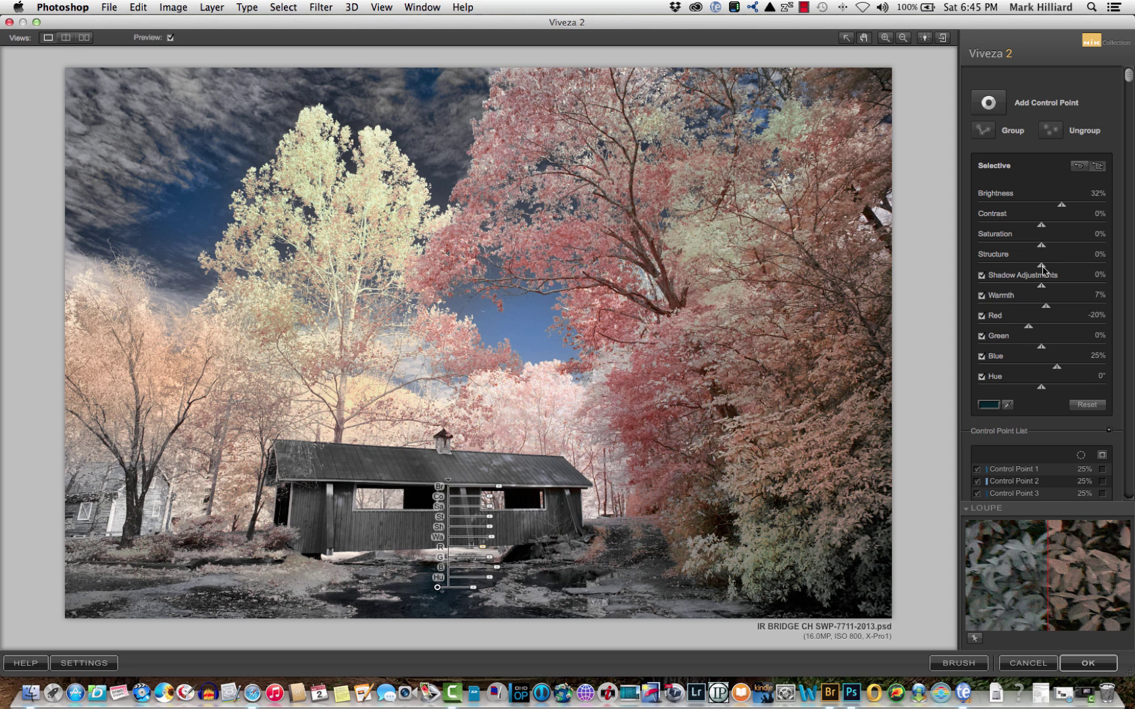
drag(1042, 268, 1071, 269)
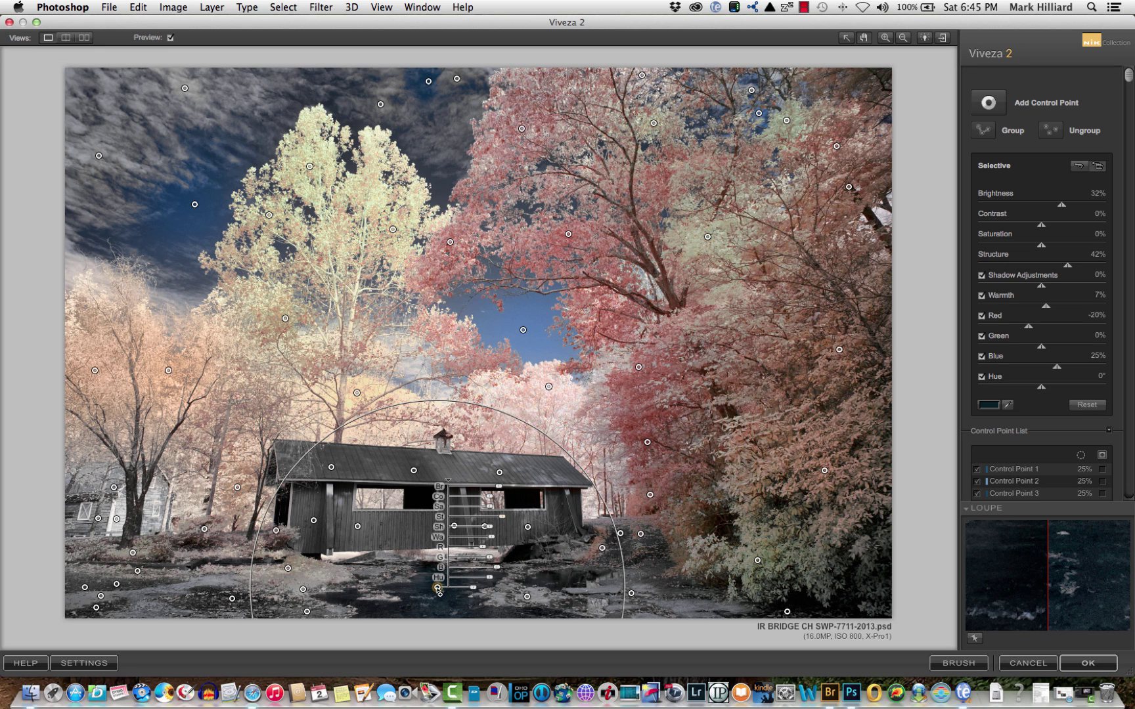
- Move the blue-tinting water control point further down the stream
drag(439, 591, 485, 583)
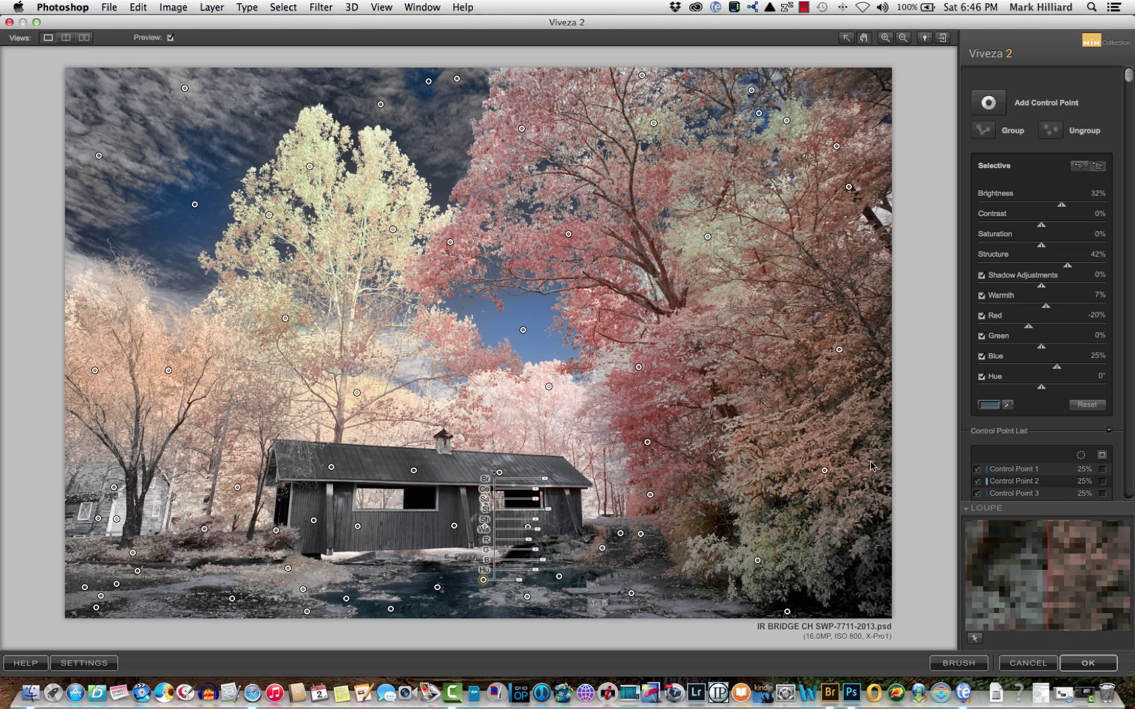
- Apply the Viveza 2 adjustments to the Photoshop document
click(1075, 662)
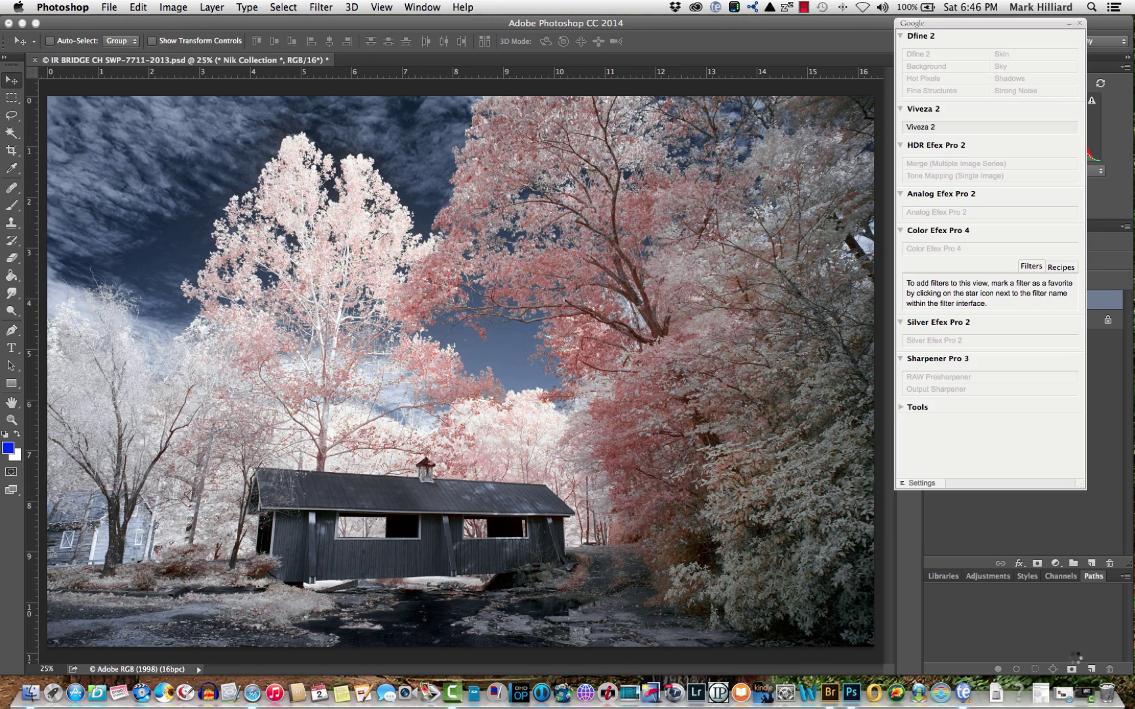